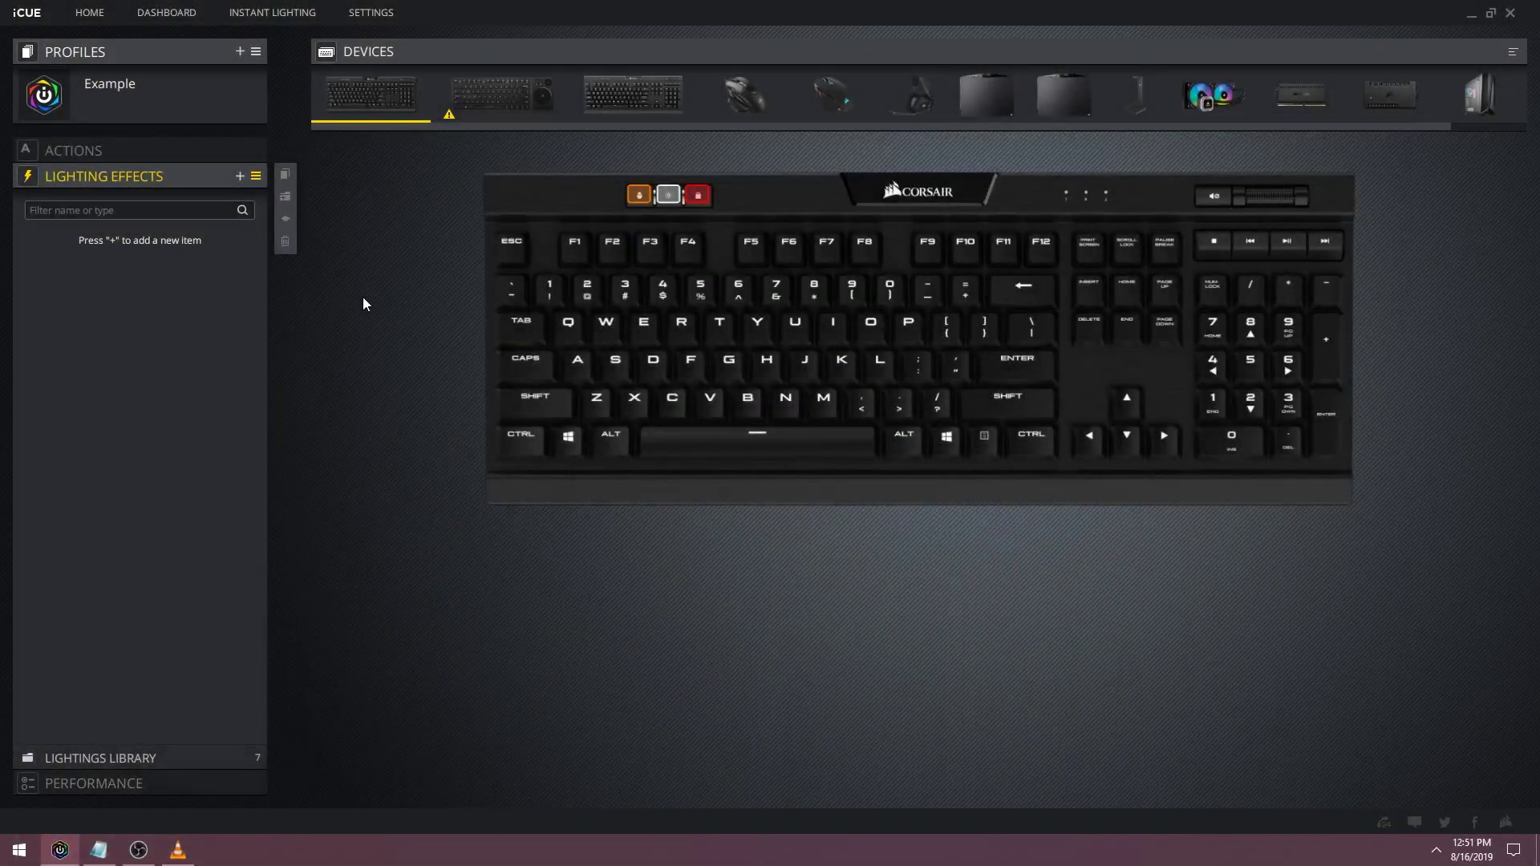
Add a new Spiral Rainbow lighting effect to the keyboard and bring up its effect-type list
click(239, 178)
click(388, 545)
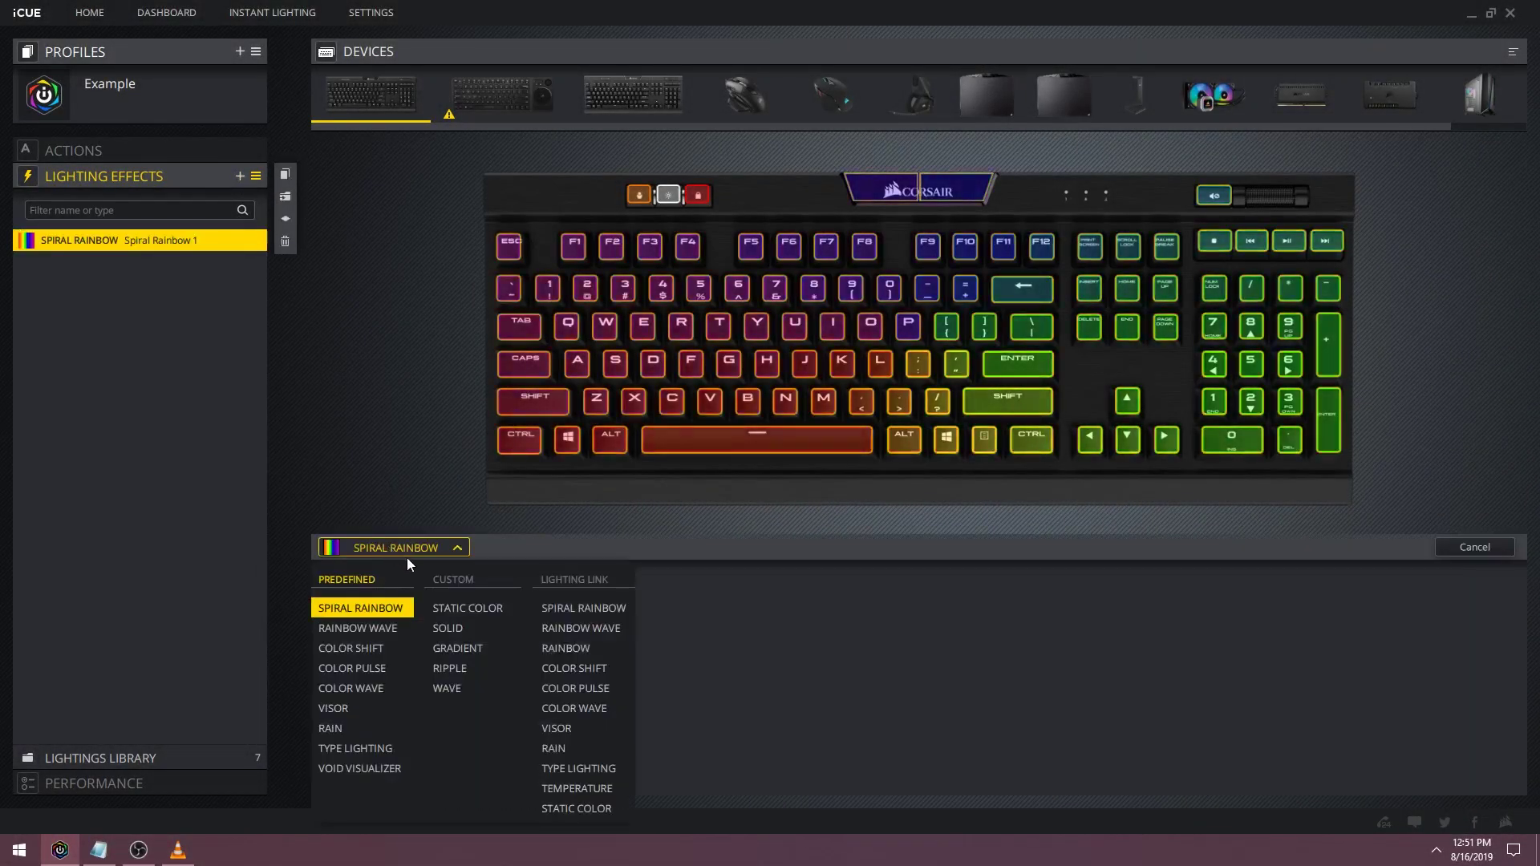
Turn the effect into a Wave with a white lighting object and a 5-second lighting time
click(500, 687)
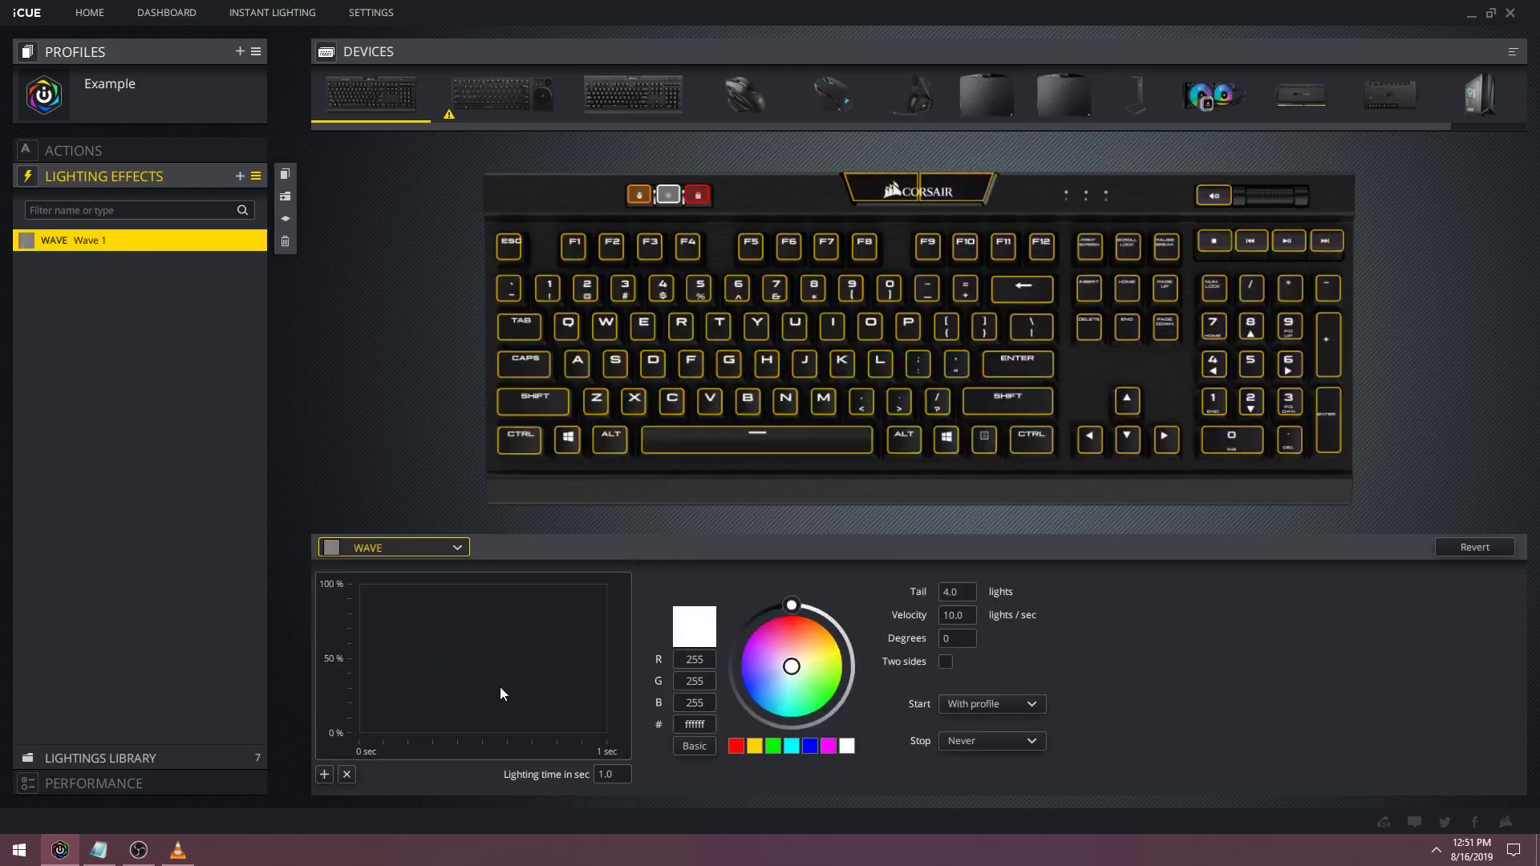
click(324, 775)
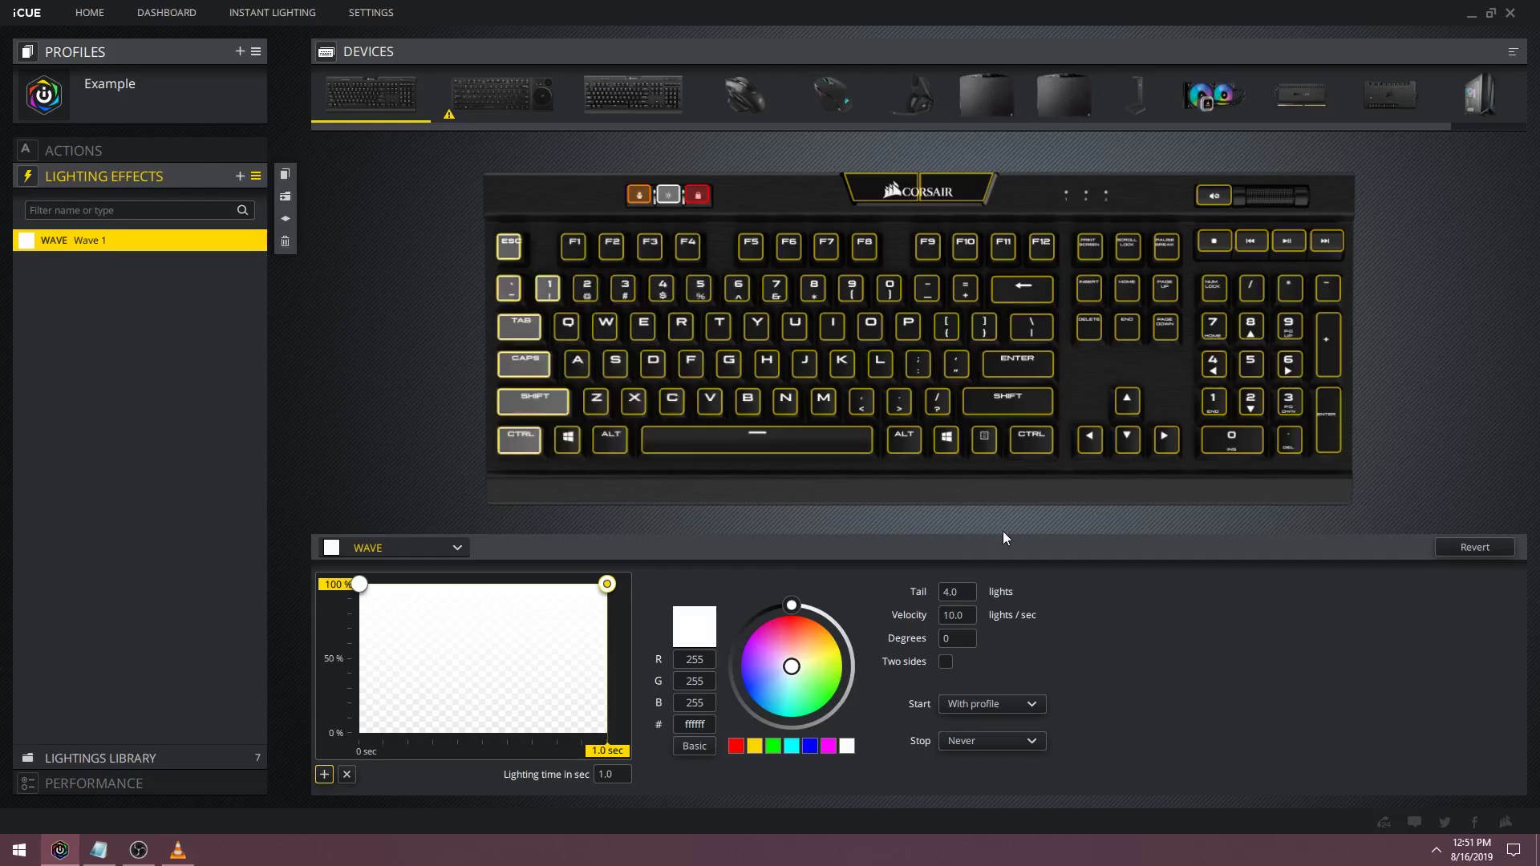
click(622, 773)
text(5)
Set the wave's tail to 10, velocity to 25 and angle to 50 degrees
double_click(965, 591)
text(10.0)
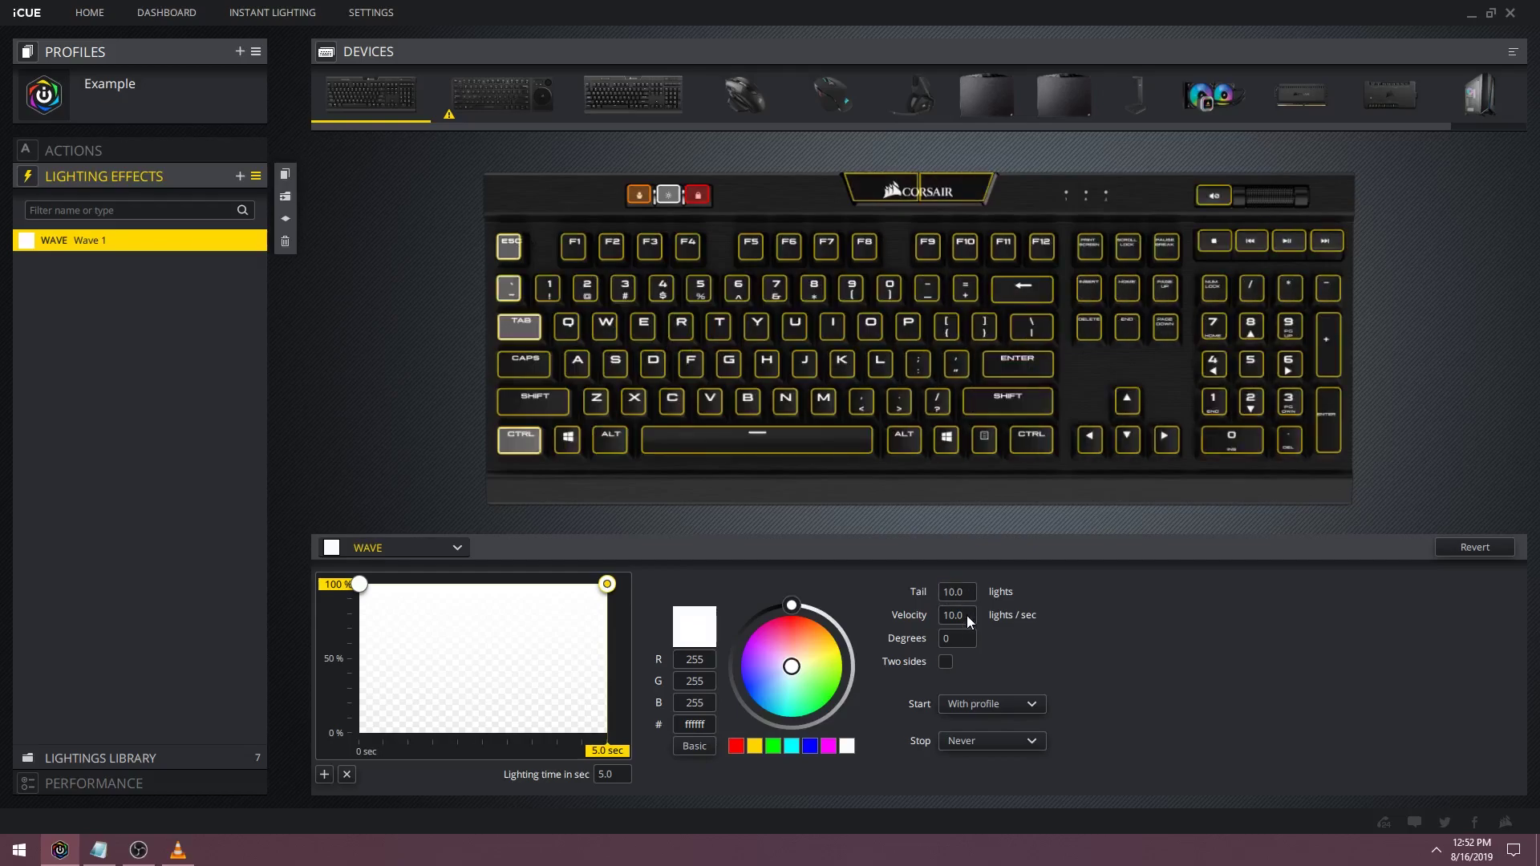
double_click(965, 614)
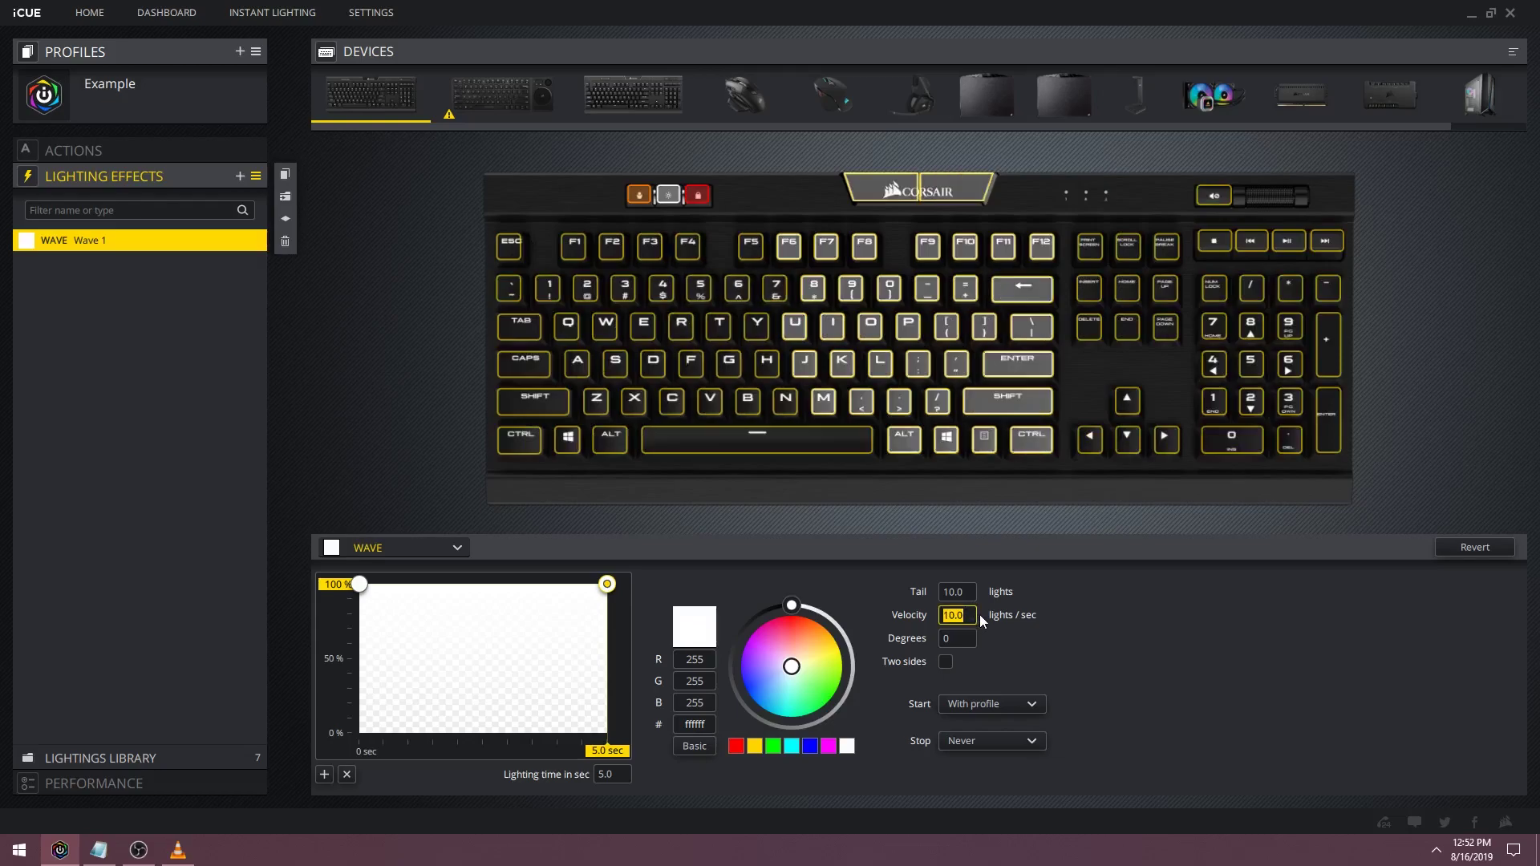
text(2)
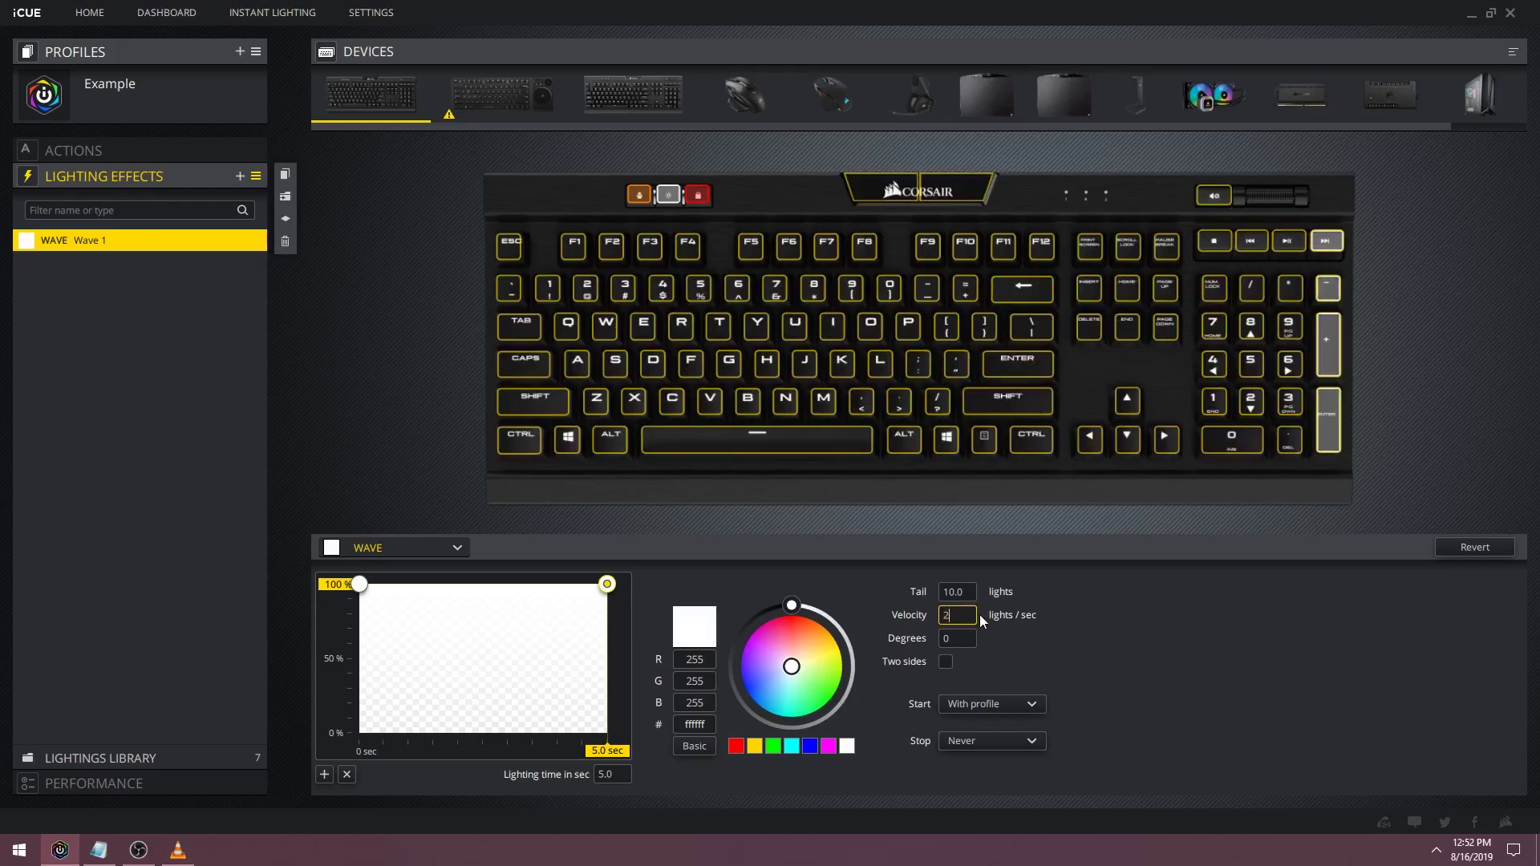
text(5)
key(Return)
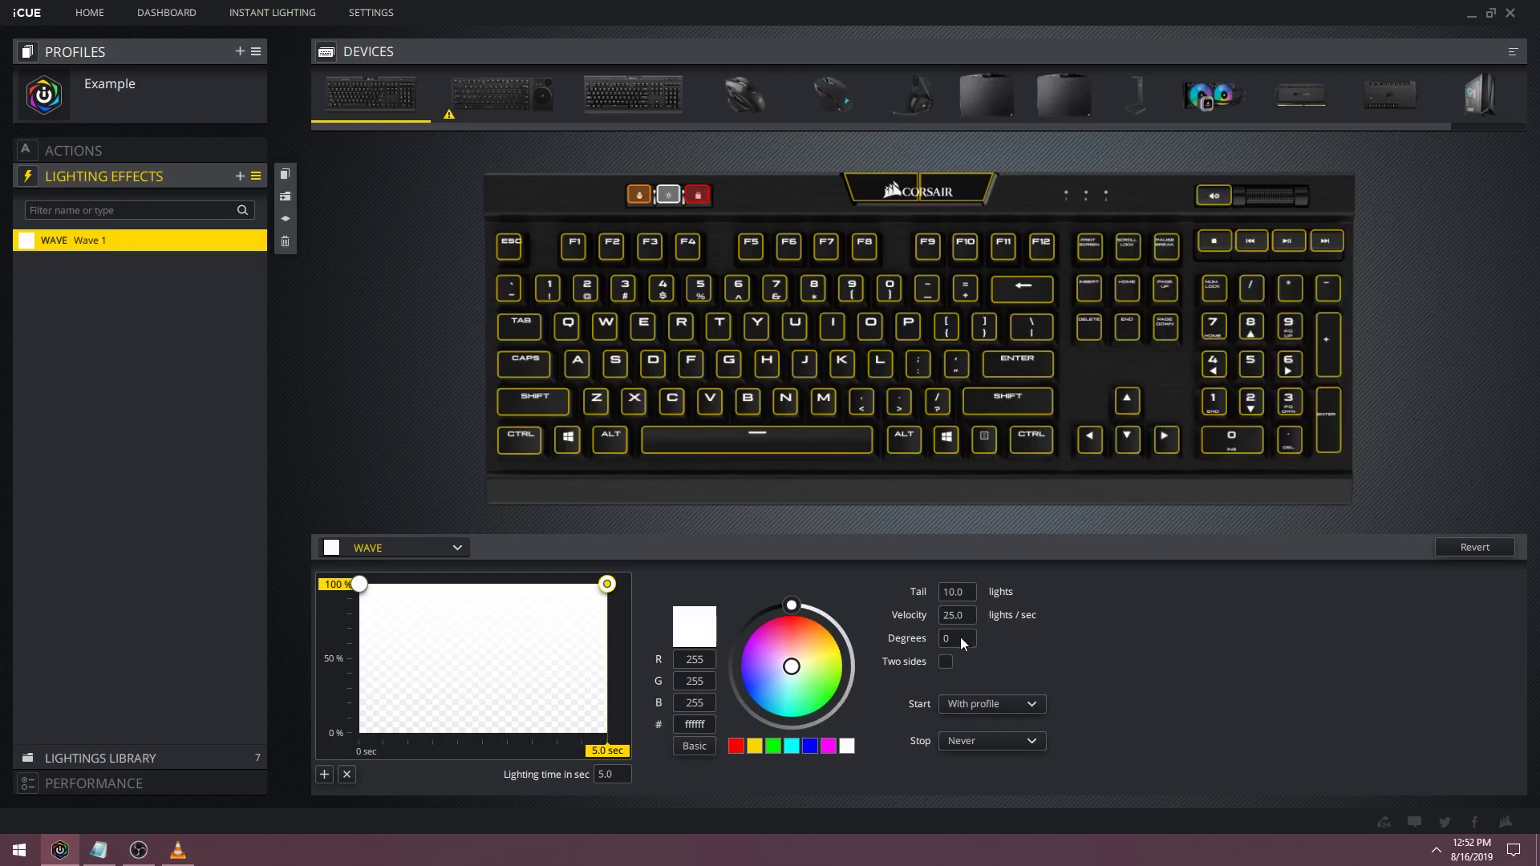
key(Return)
Make the wave two-sided and start it only on key press
click(945, 662)
click(967, 696)
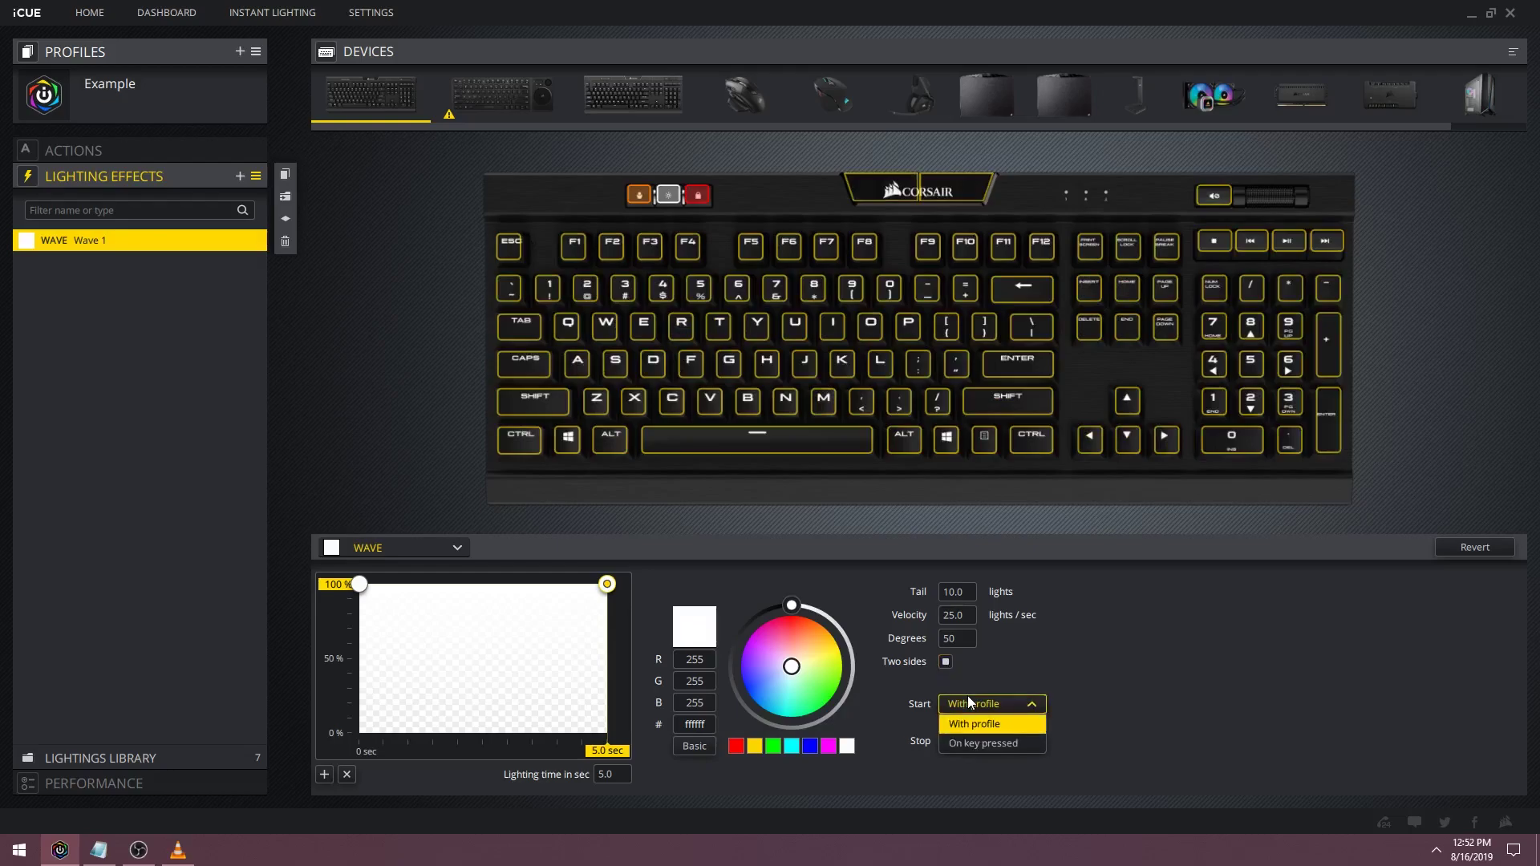
click(1003, 740)
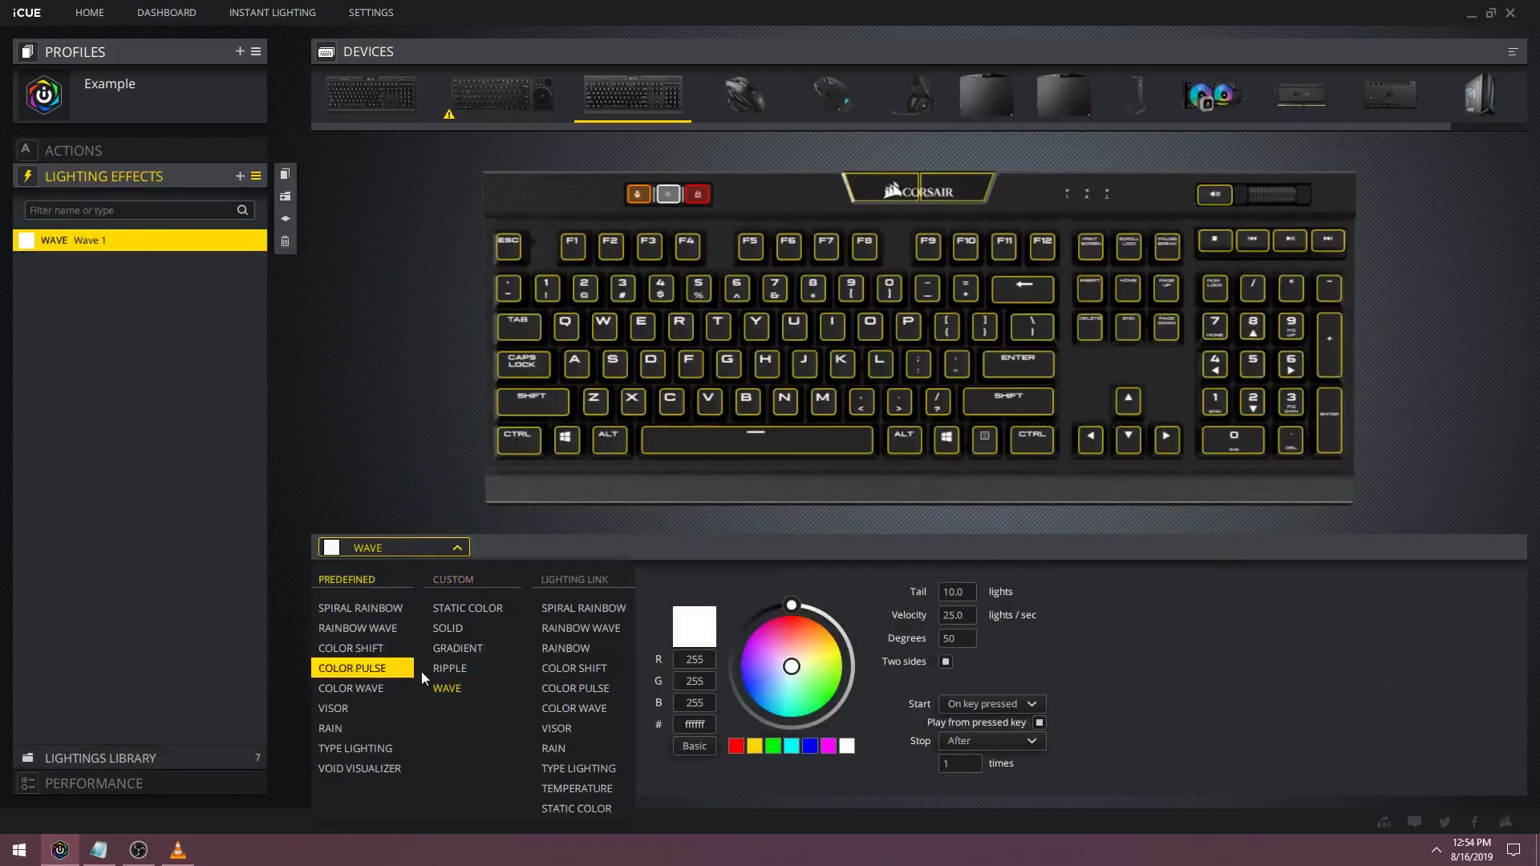
Change the effect type to Ripple and add a white lighting object
click(440, 670)
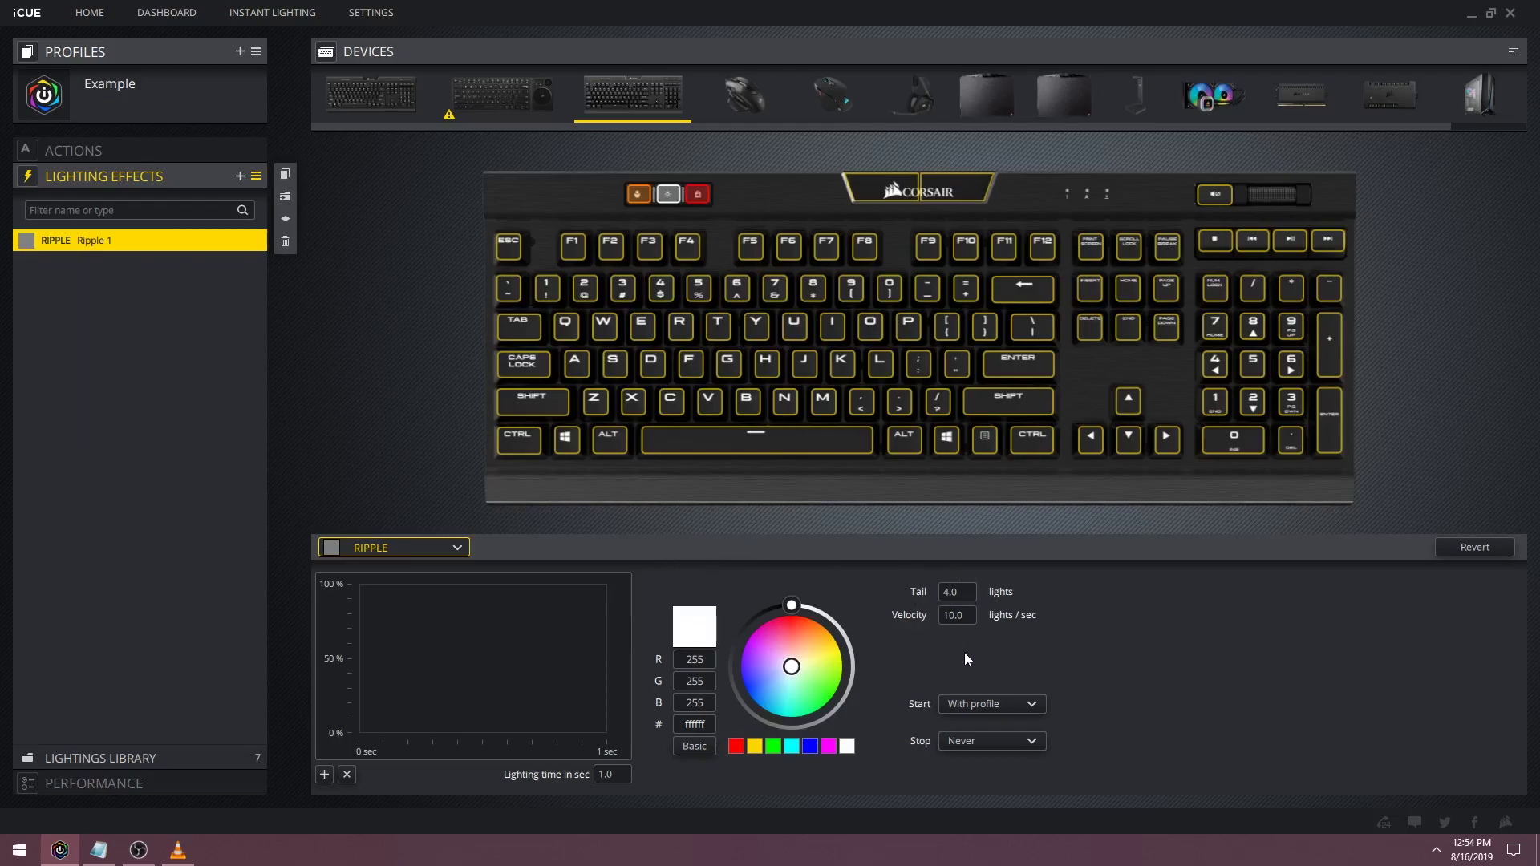
click(325, 774)
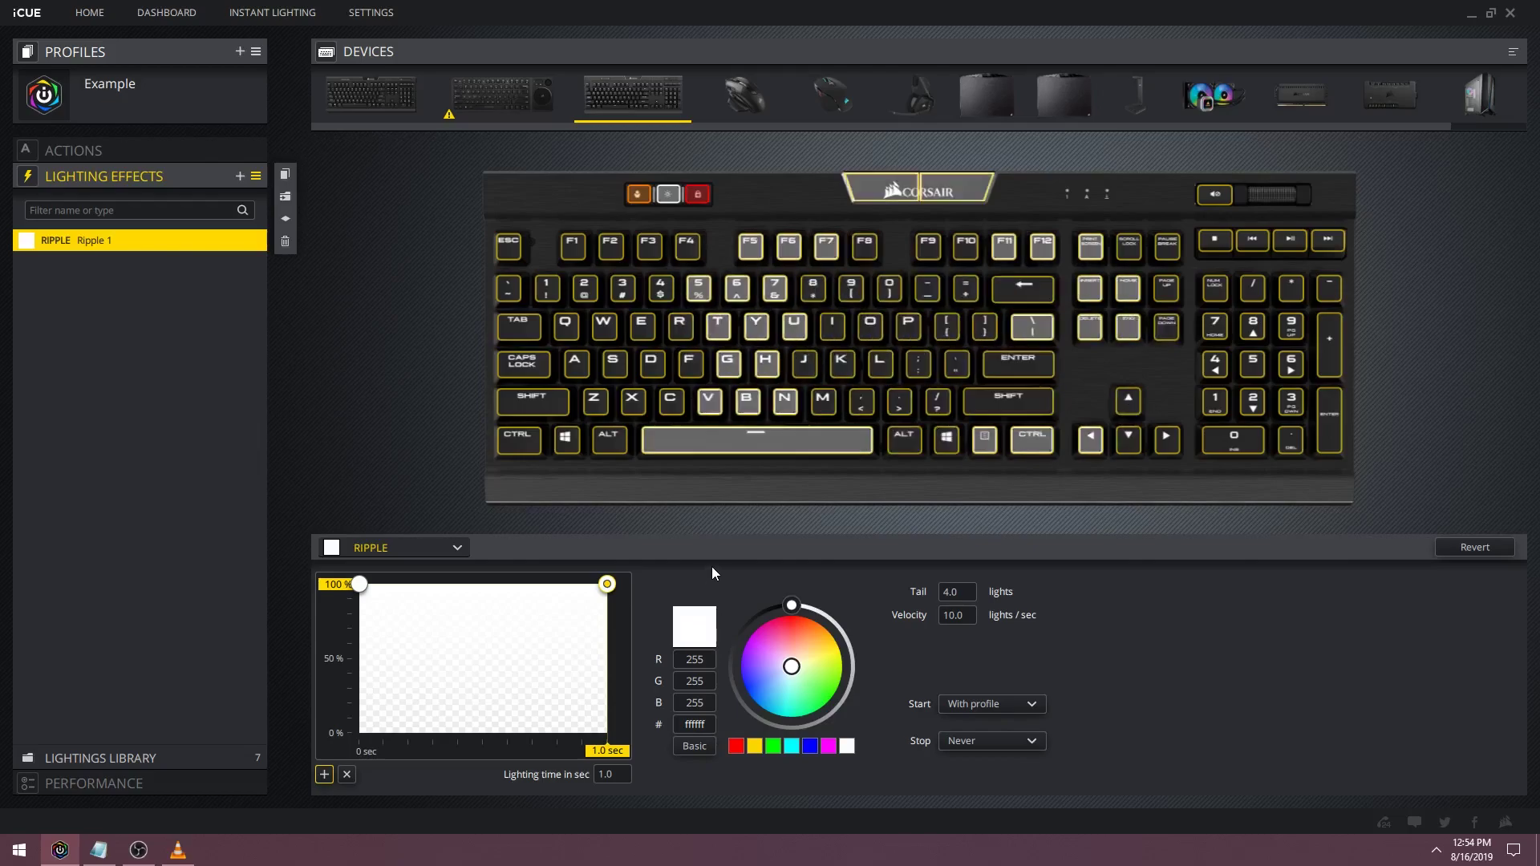
Give the ripple's starting colour stop a 3-second lighting time
click(359, 584)
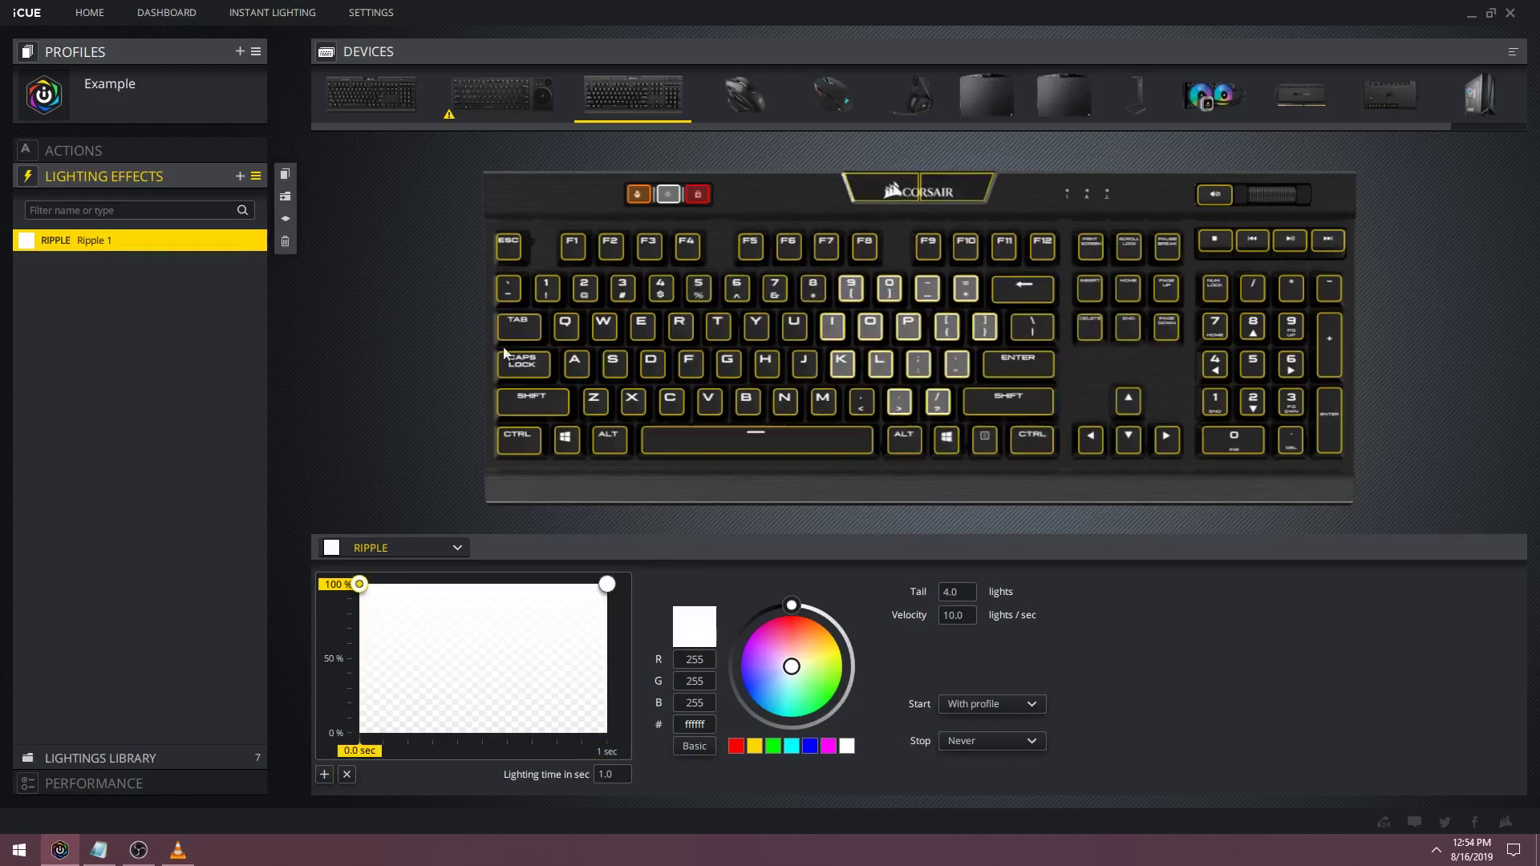
click(619, 773)
text(3)
key(Return)
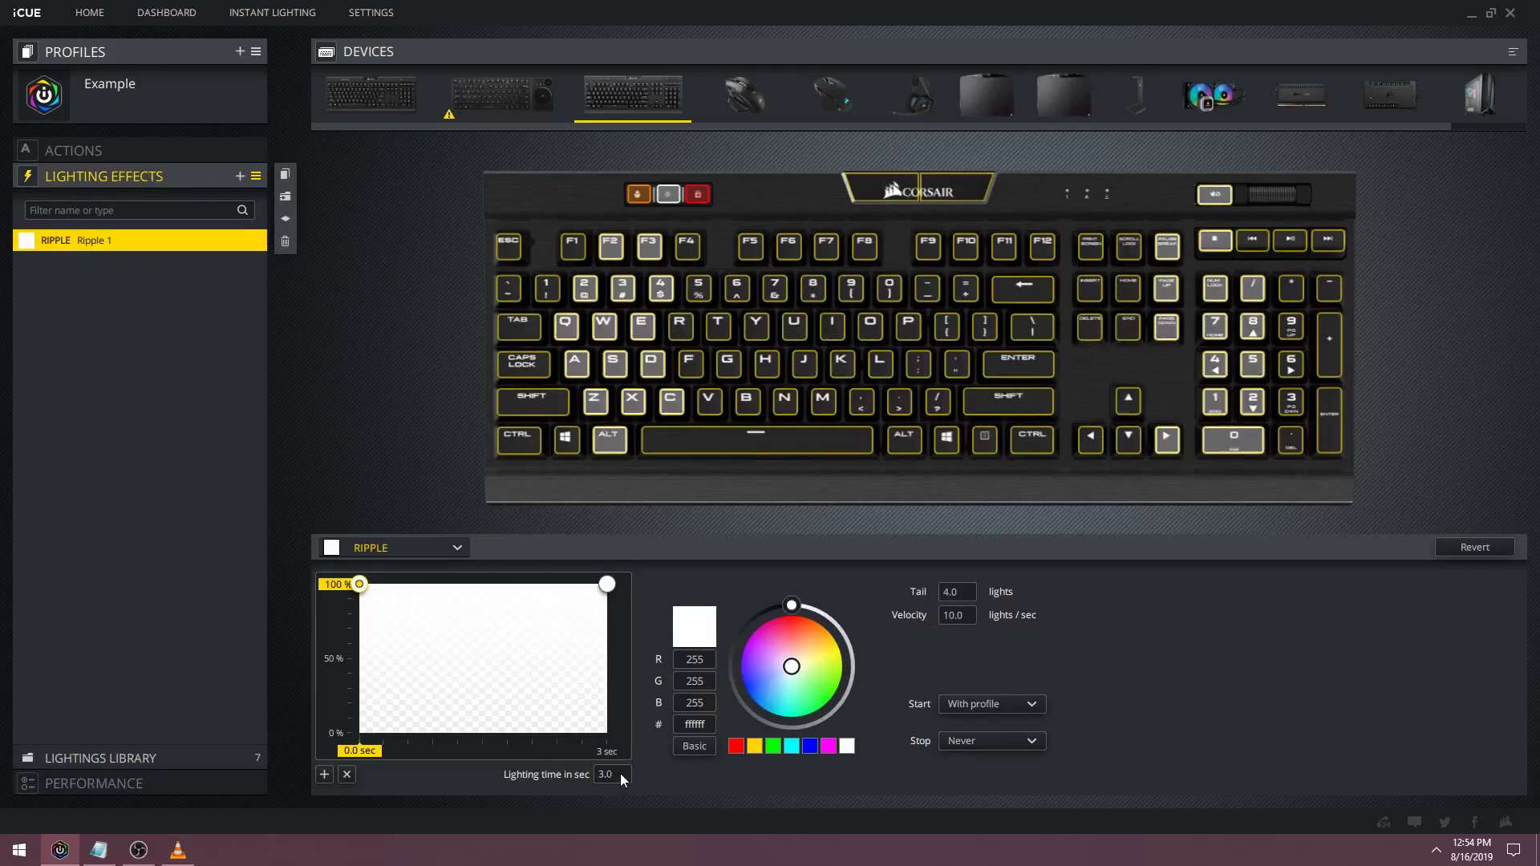
Start the ripple on key press and stop it after playing 1 time
click(983, 743)
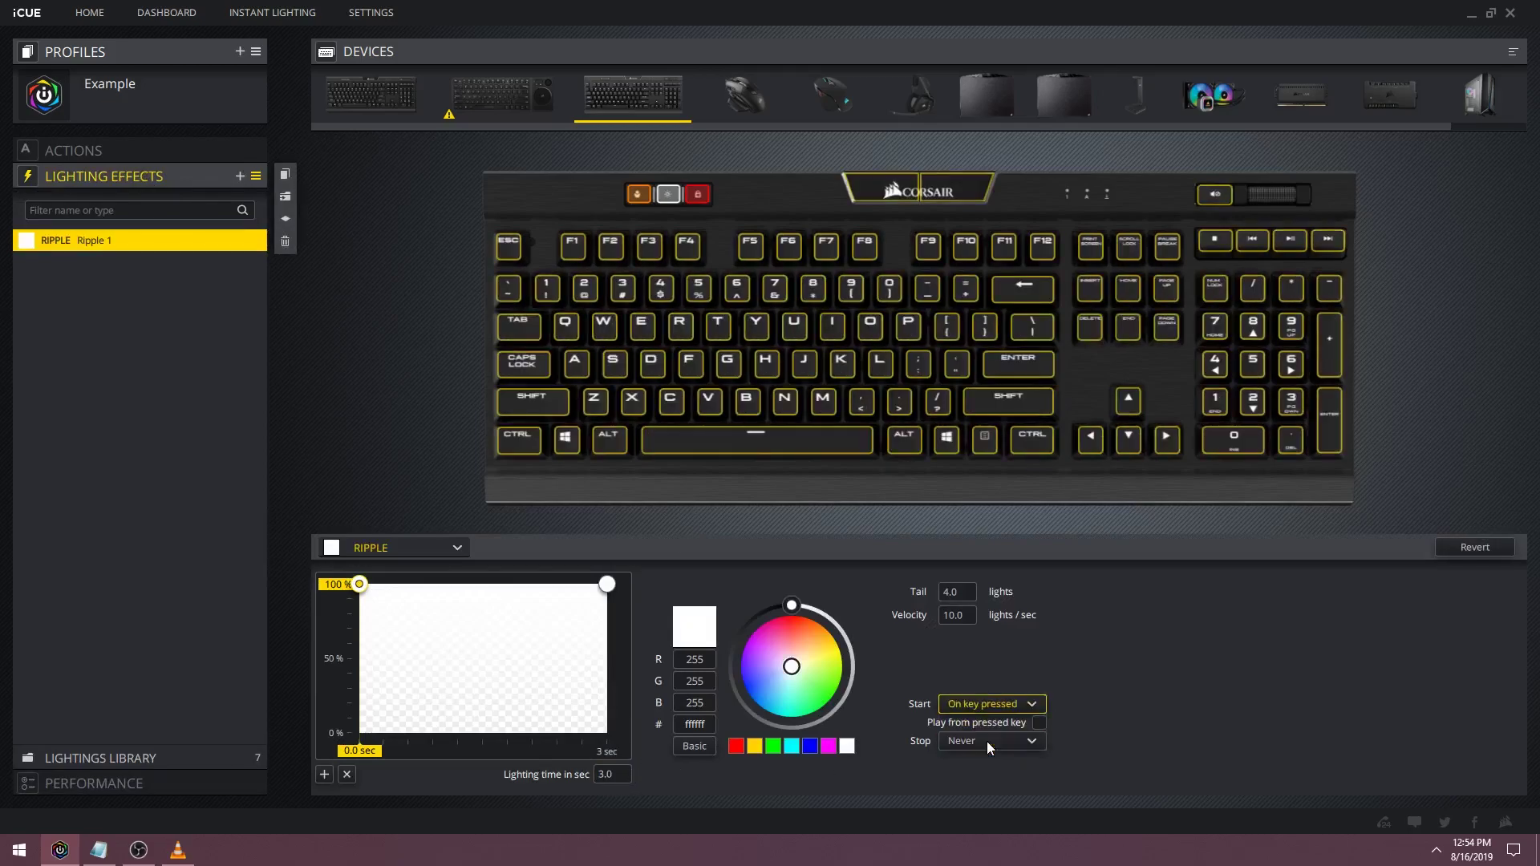
click(990, 741)
click(975, 818)
click(965, 762)
text(1)
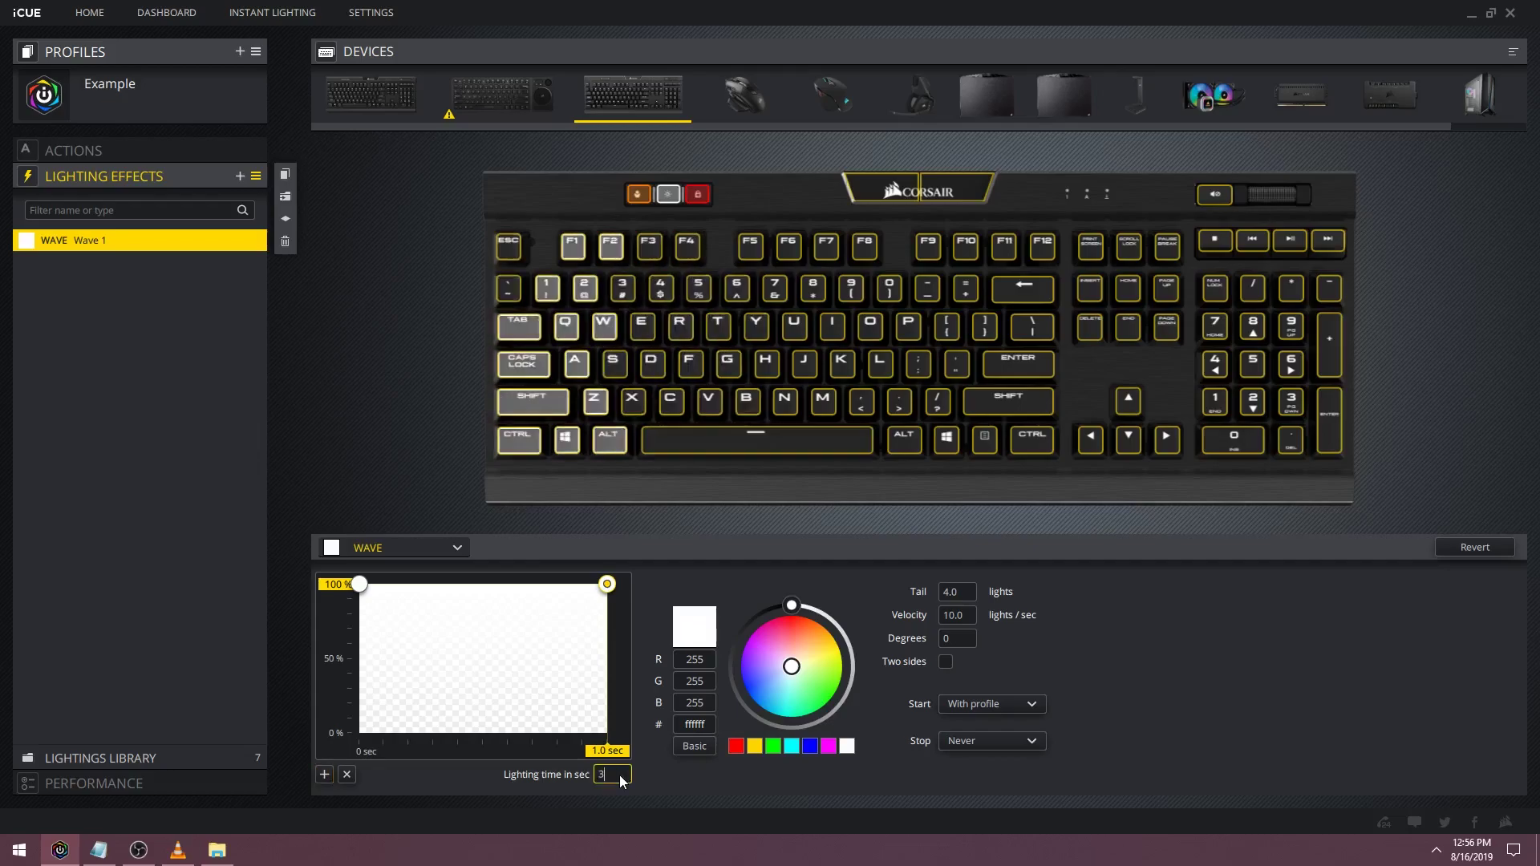
Give the white wave a 3.5-second lighting time and a 20.0 lights/sec velocity
text(3.5)
key(Return)
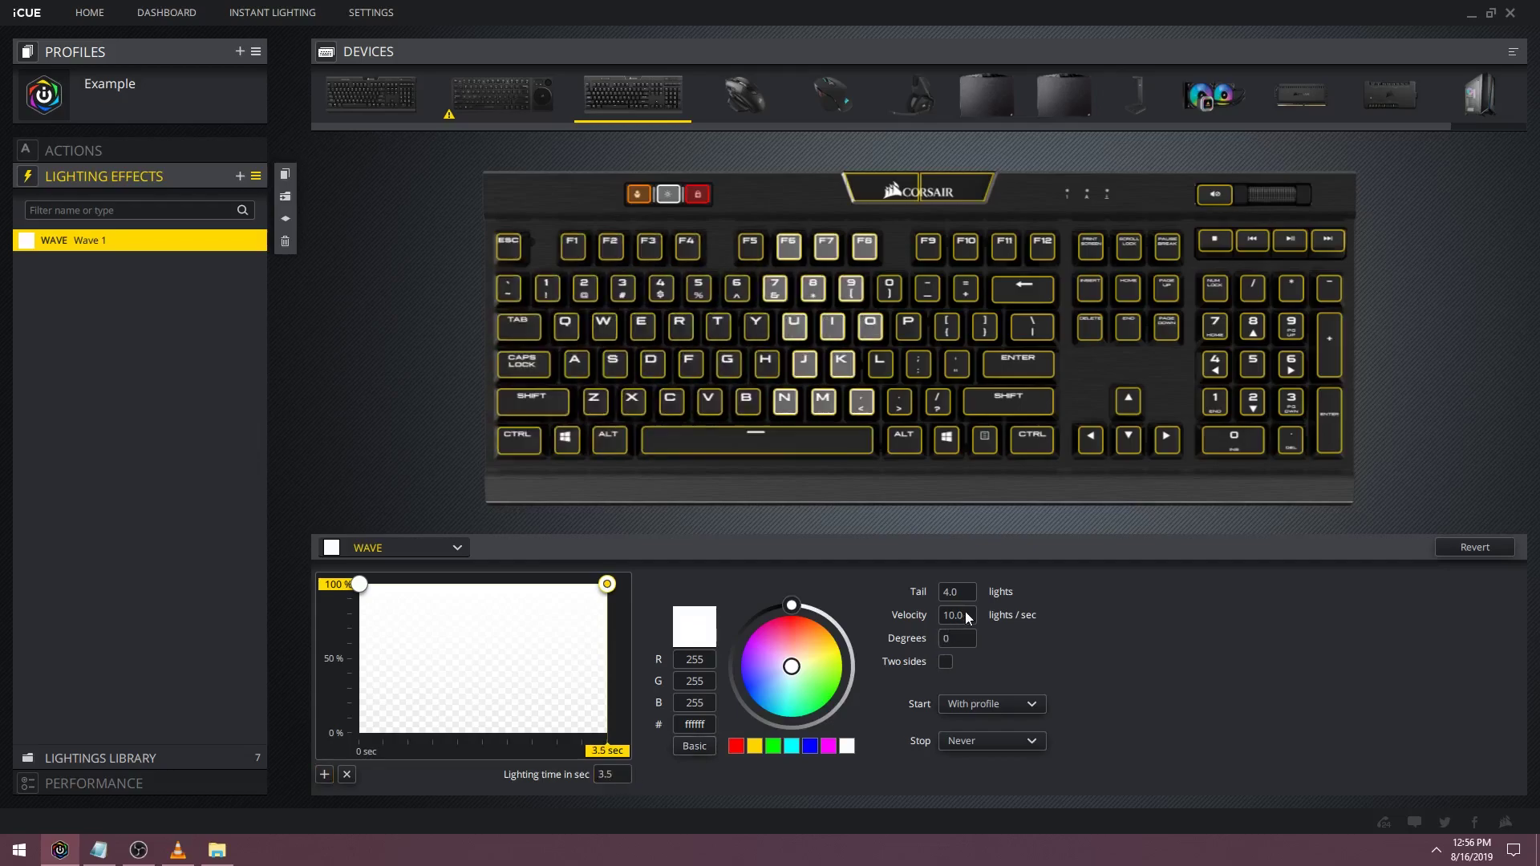
scroll(967, 613, up, 10)
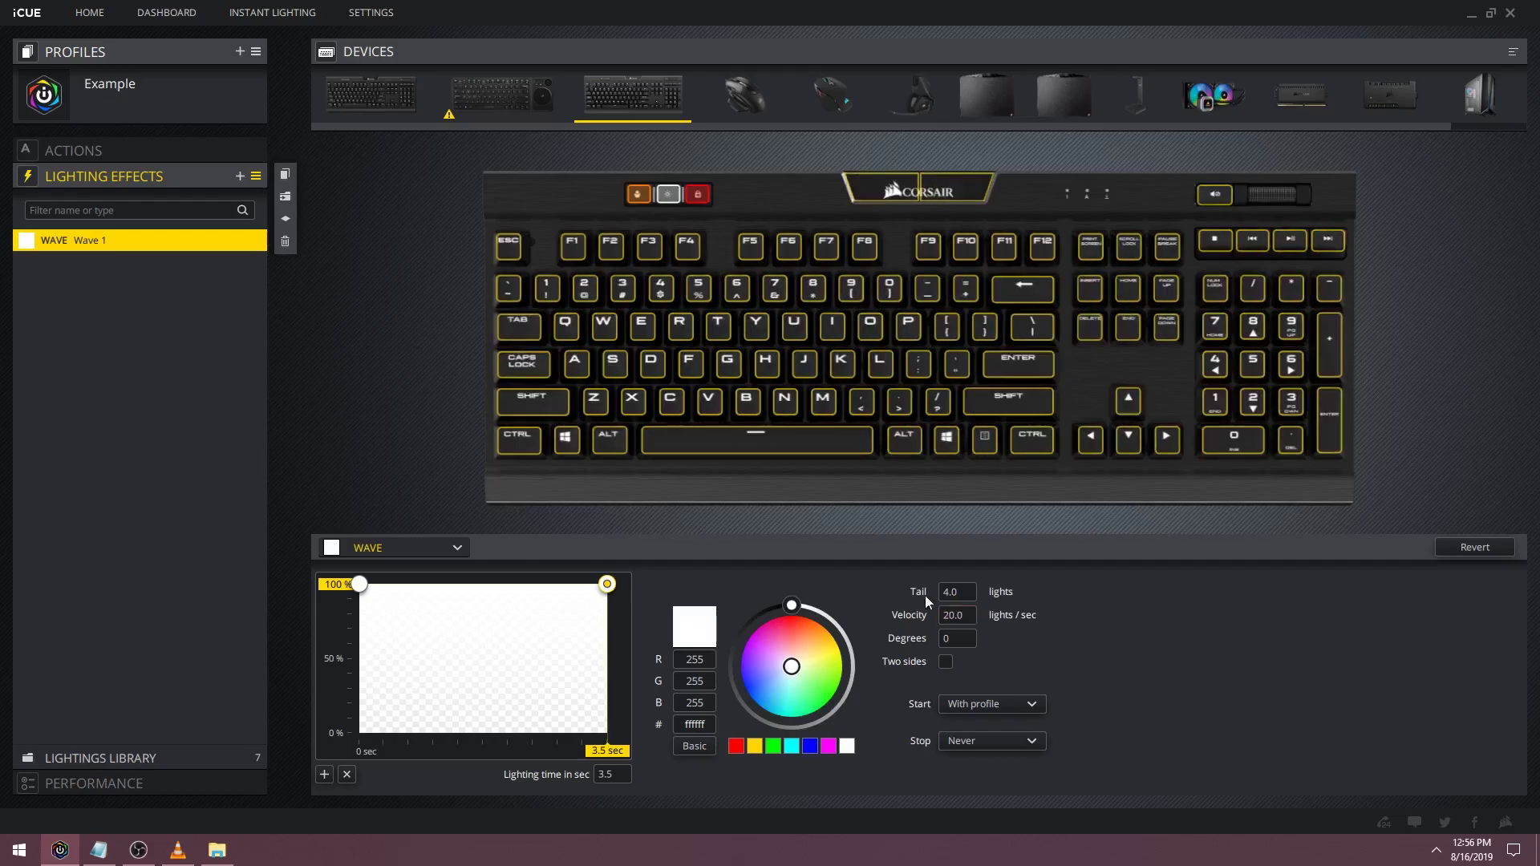
Duplicate Wave 1 and name the copies WAVE 1 and WAVE 2
click(285, 173)
double_click(152, 260)
text(2)
key(Return)
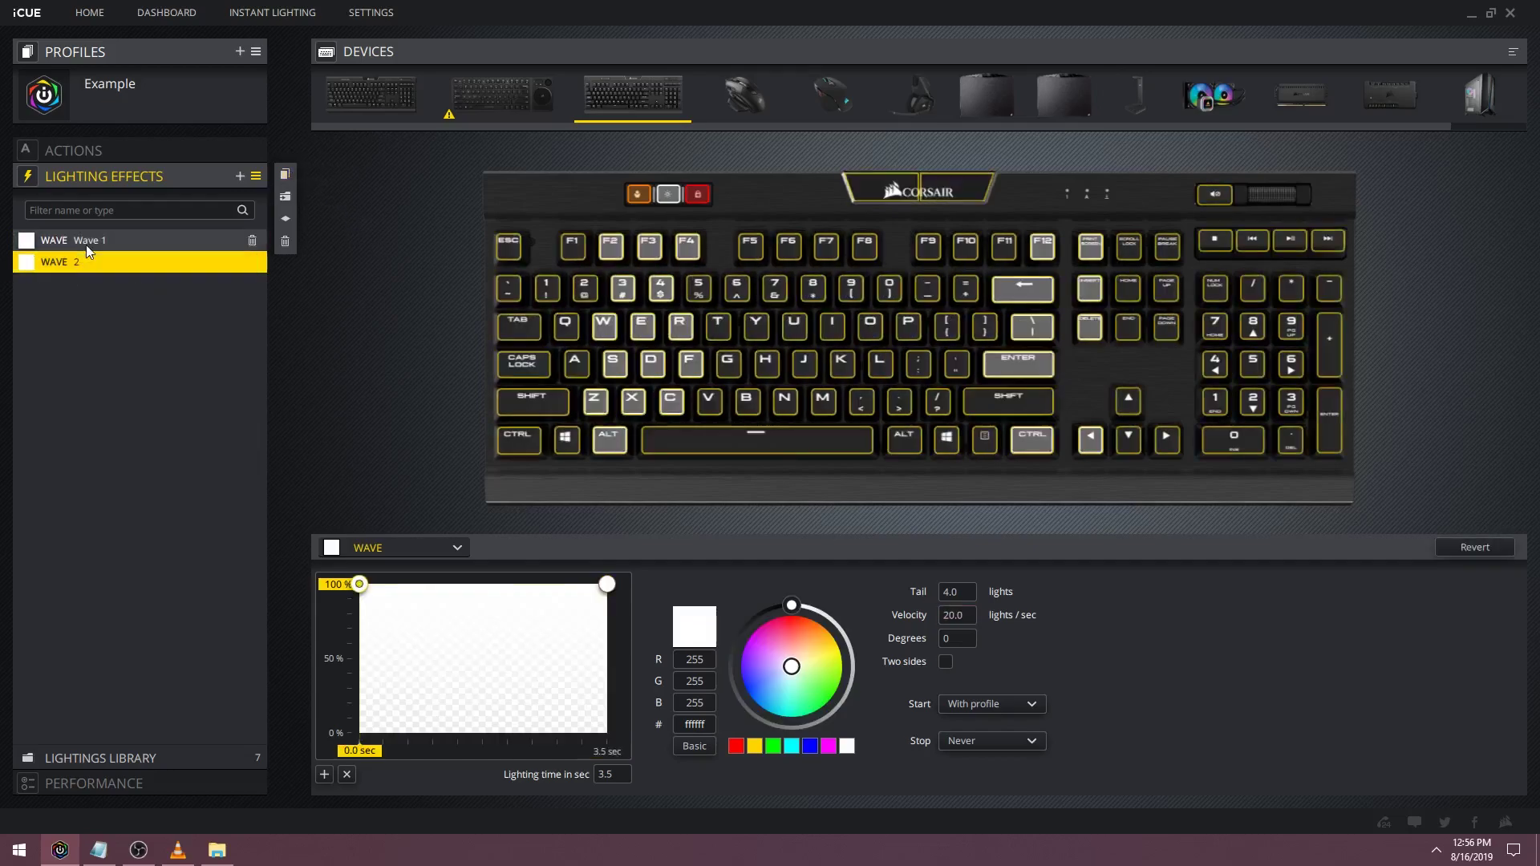
double_click(85, 242)
text(1)
click(61, 263)
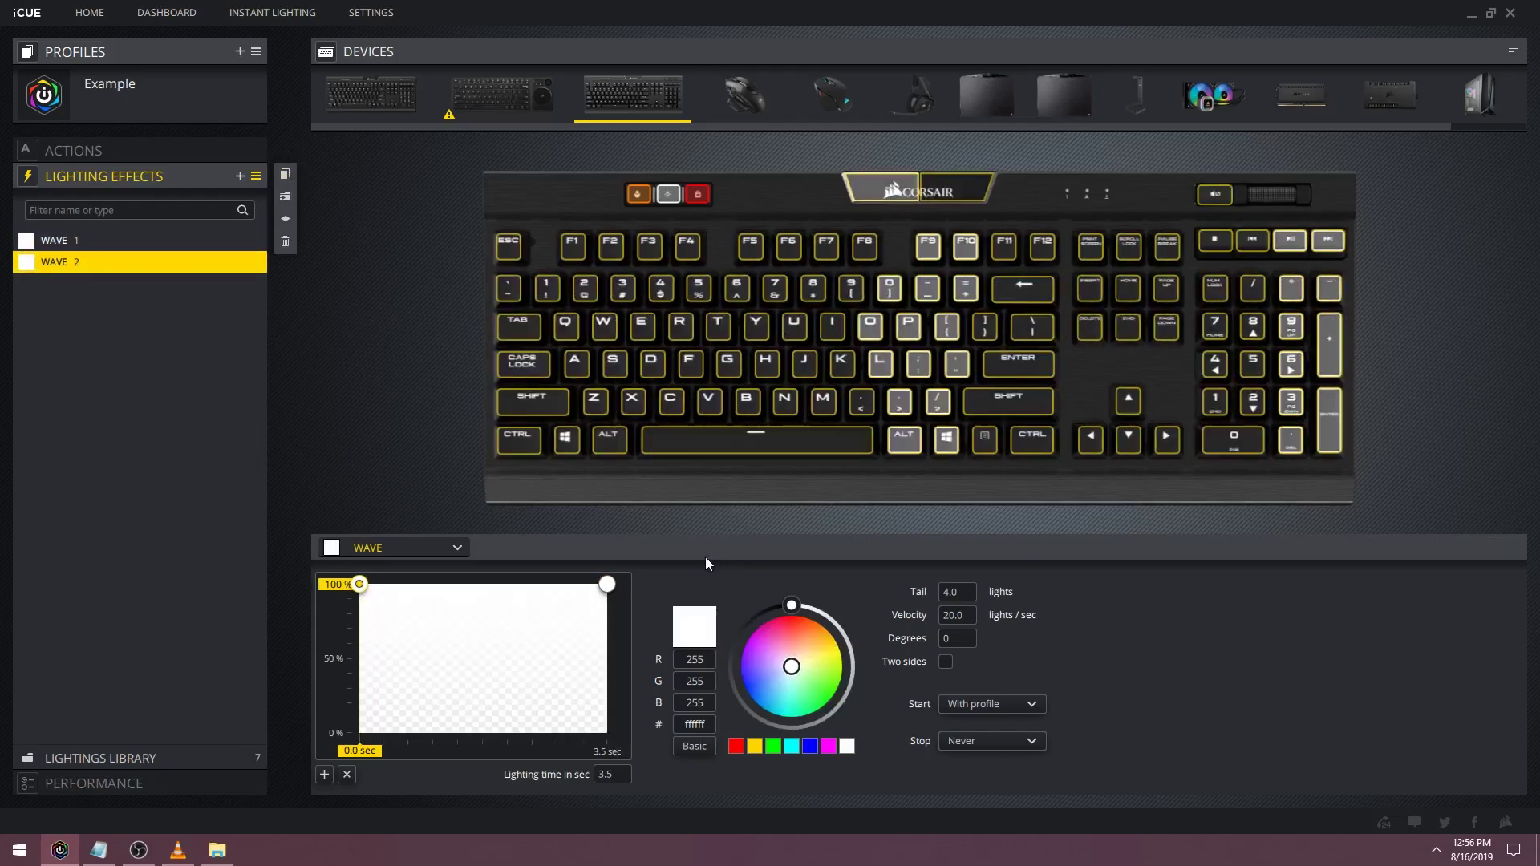
Give WAVE 2 a 40-light tail, start its white light at 3.1 sec, and close the editor
click(968, 589)
text(40)
key(Return)
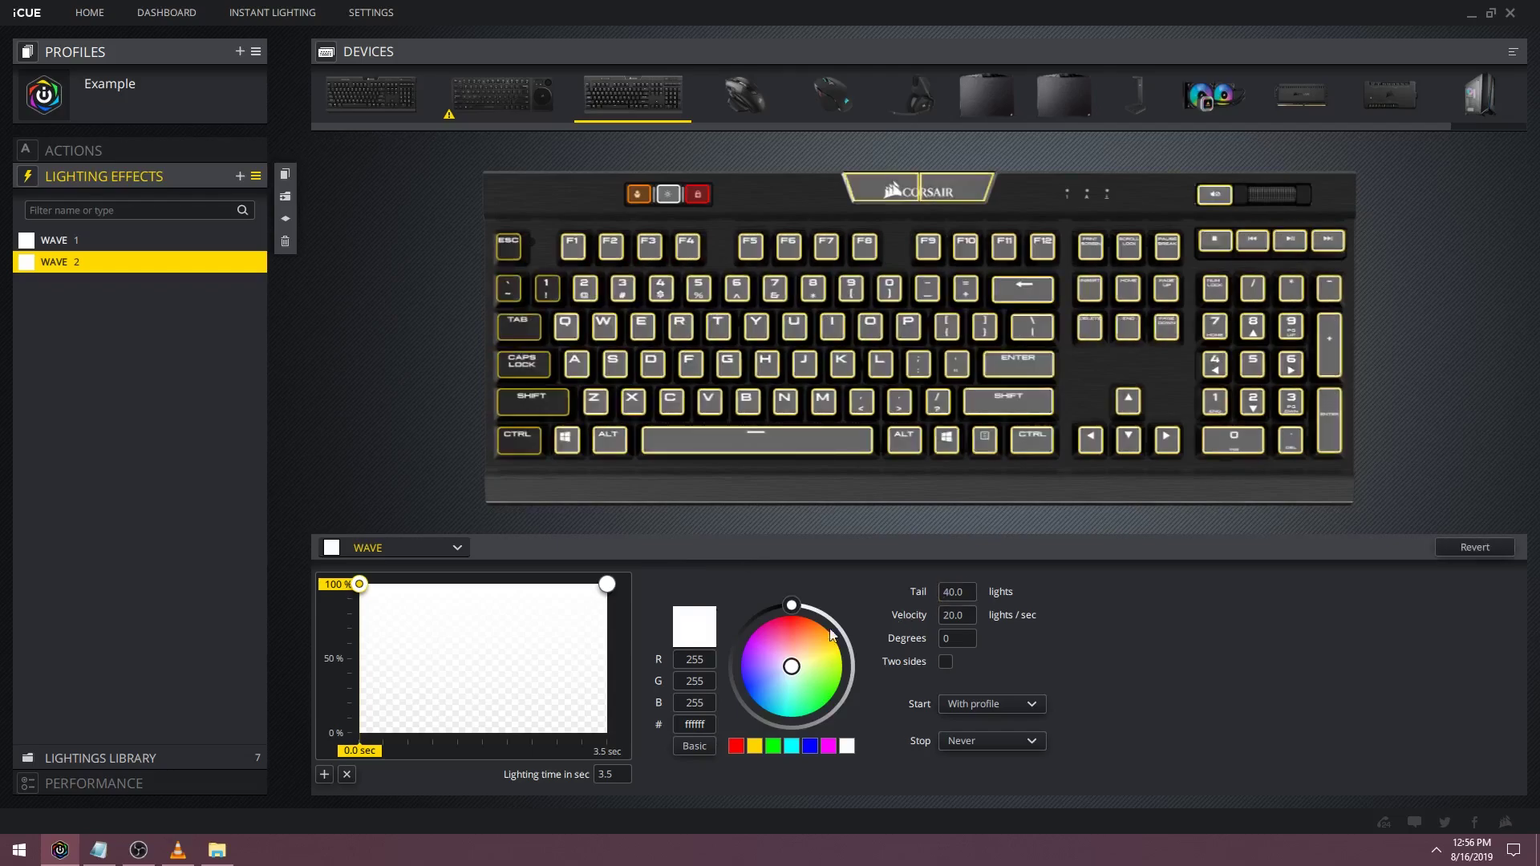
drag(360, 584, 586, 564)
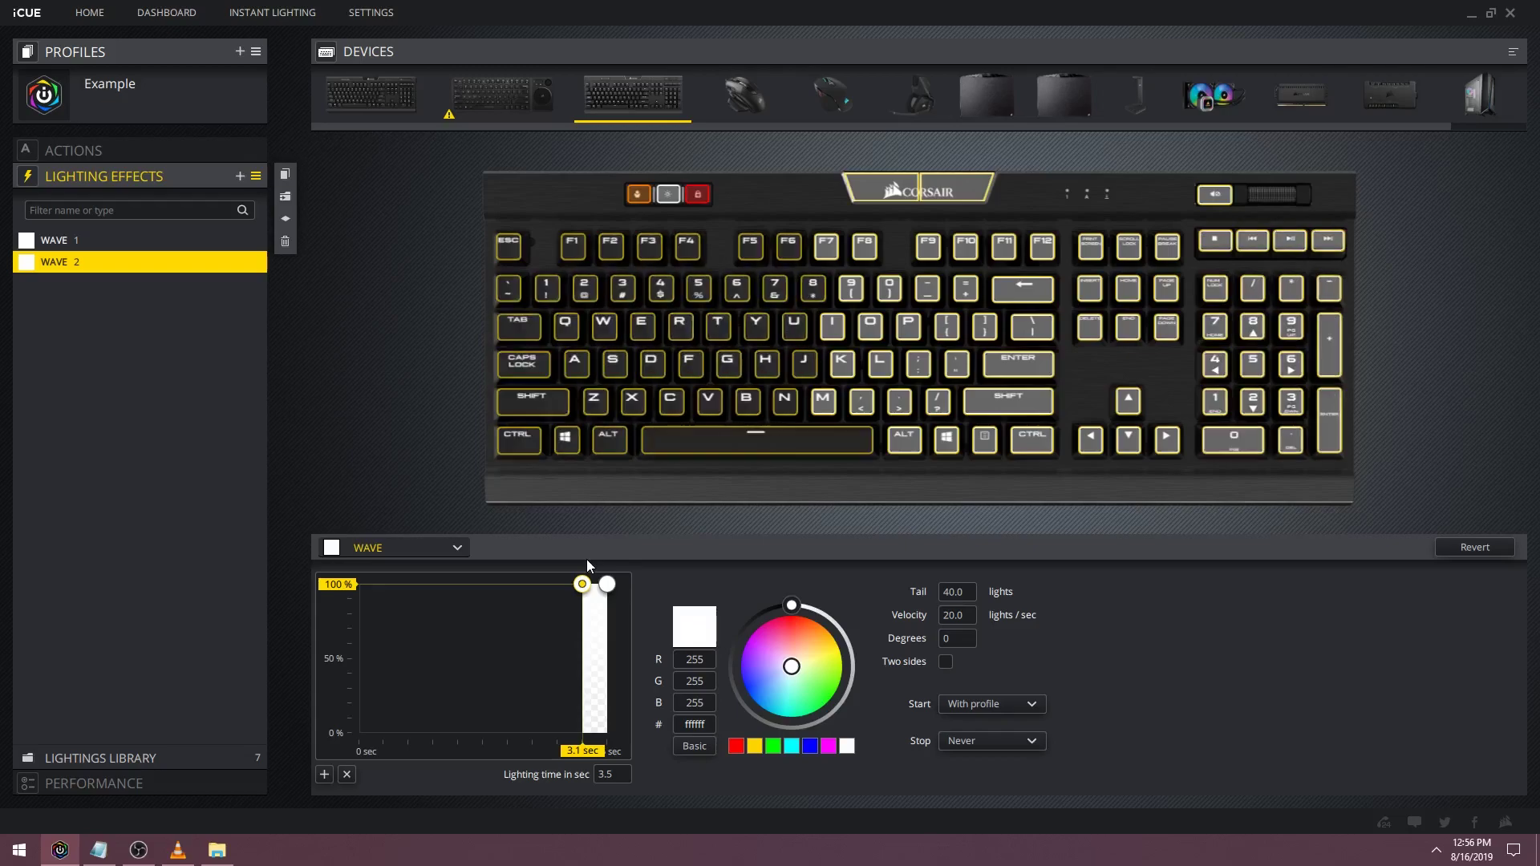
drag(587, 561, 584, 560)
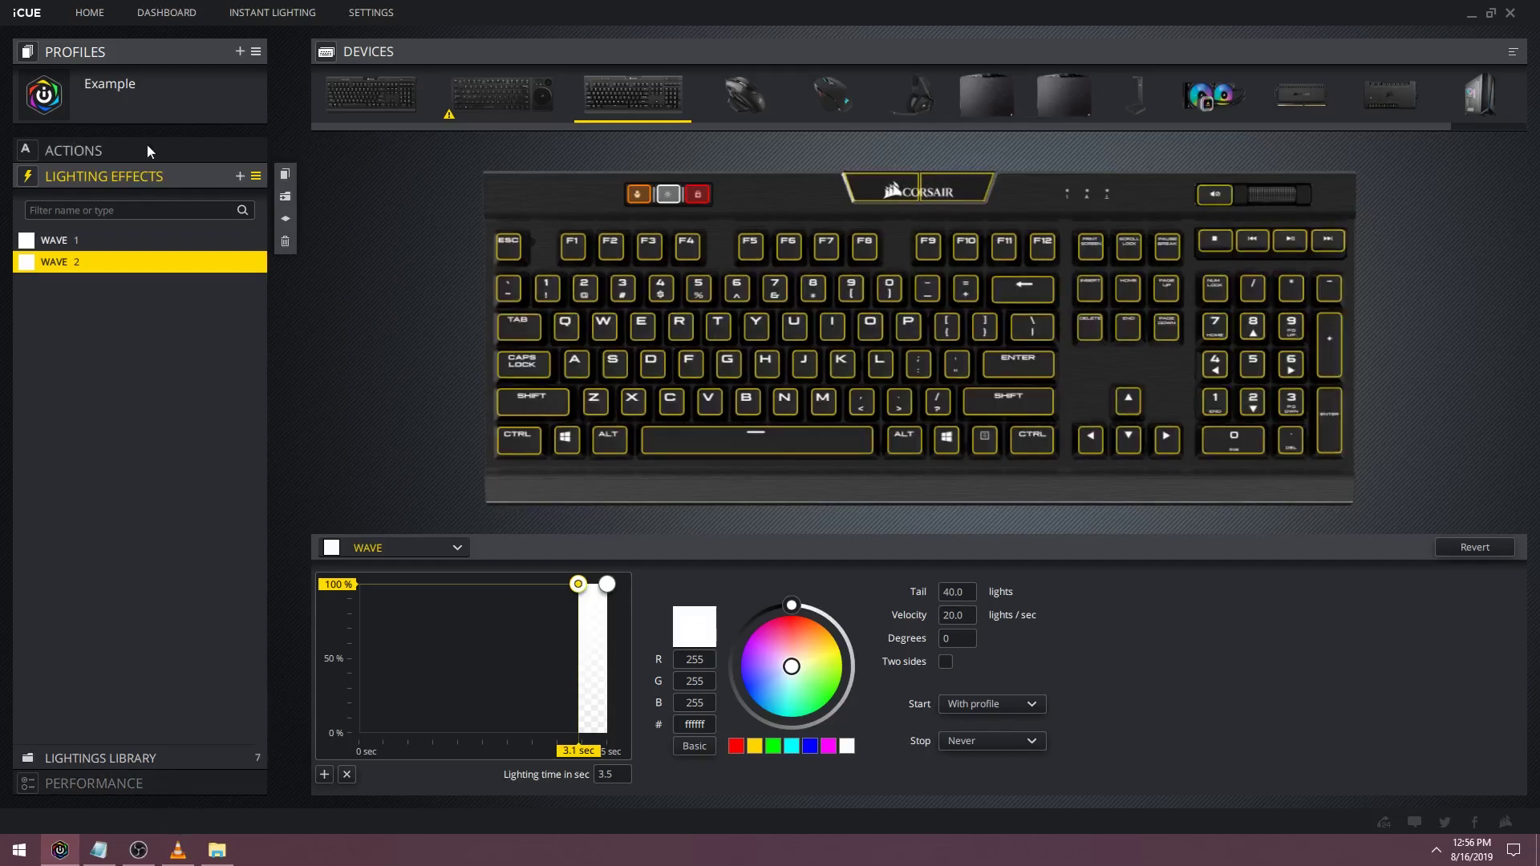
click(152, 790)
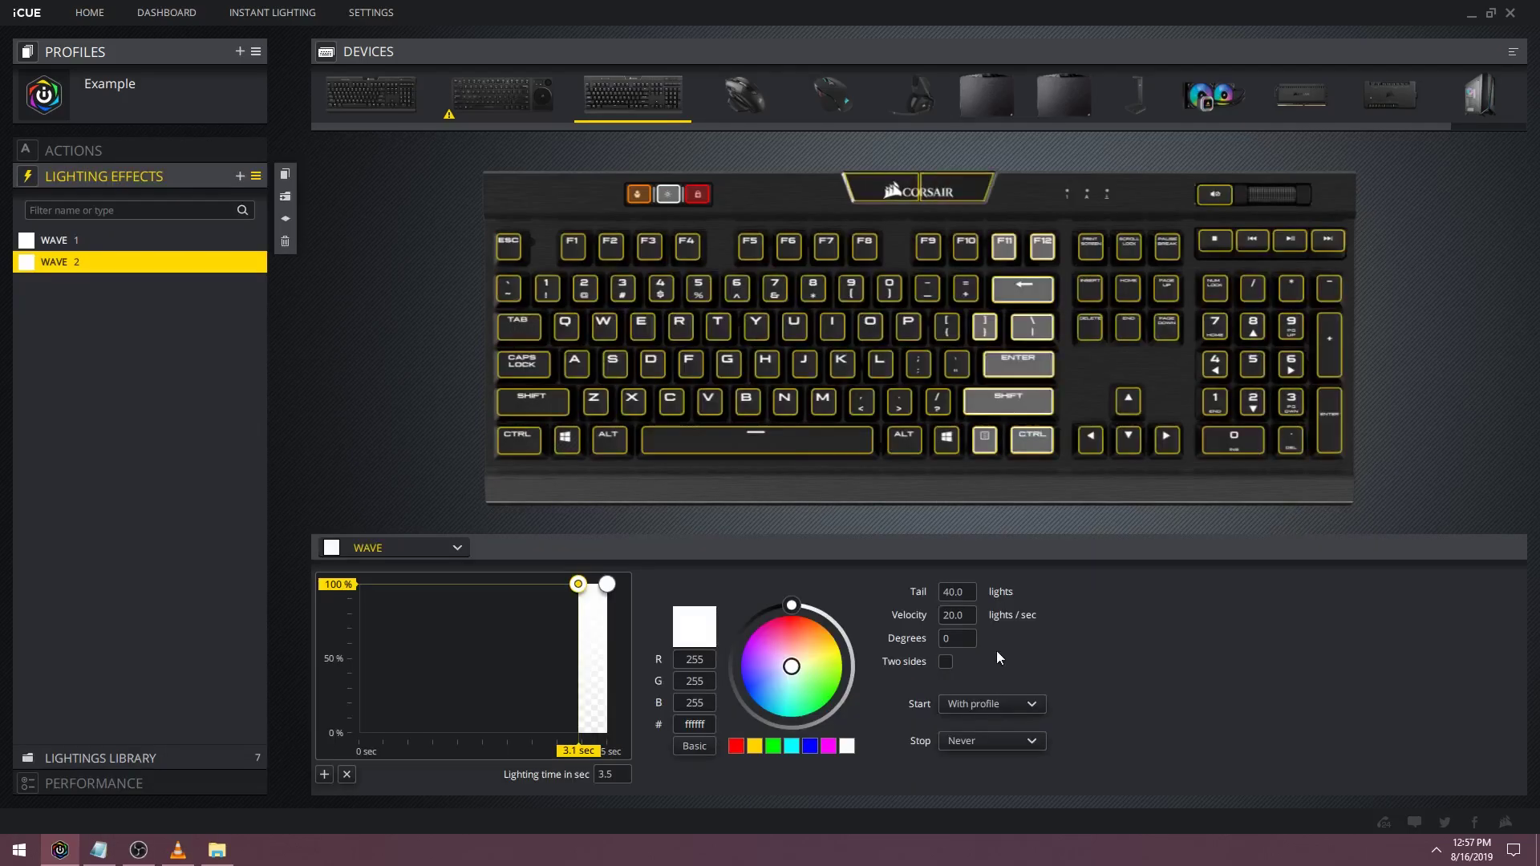
Set WAVE 2's direction to 180 degrees, then reselect it in the effects list
click(958, 642)
text(180)
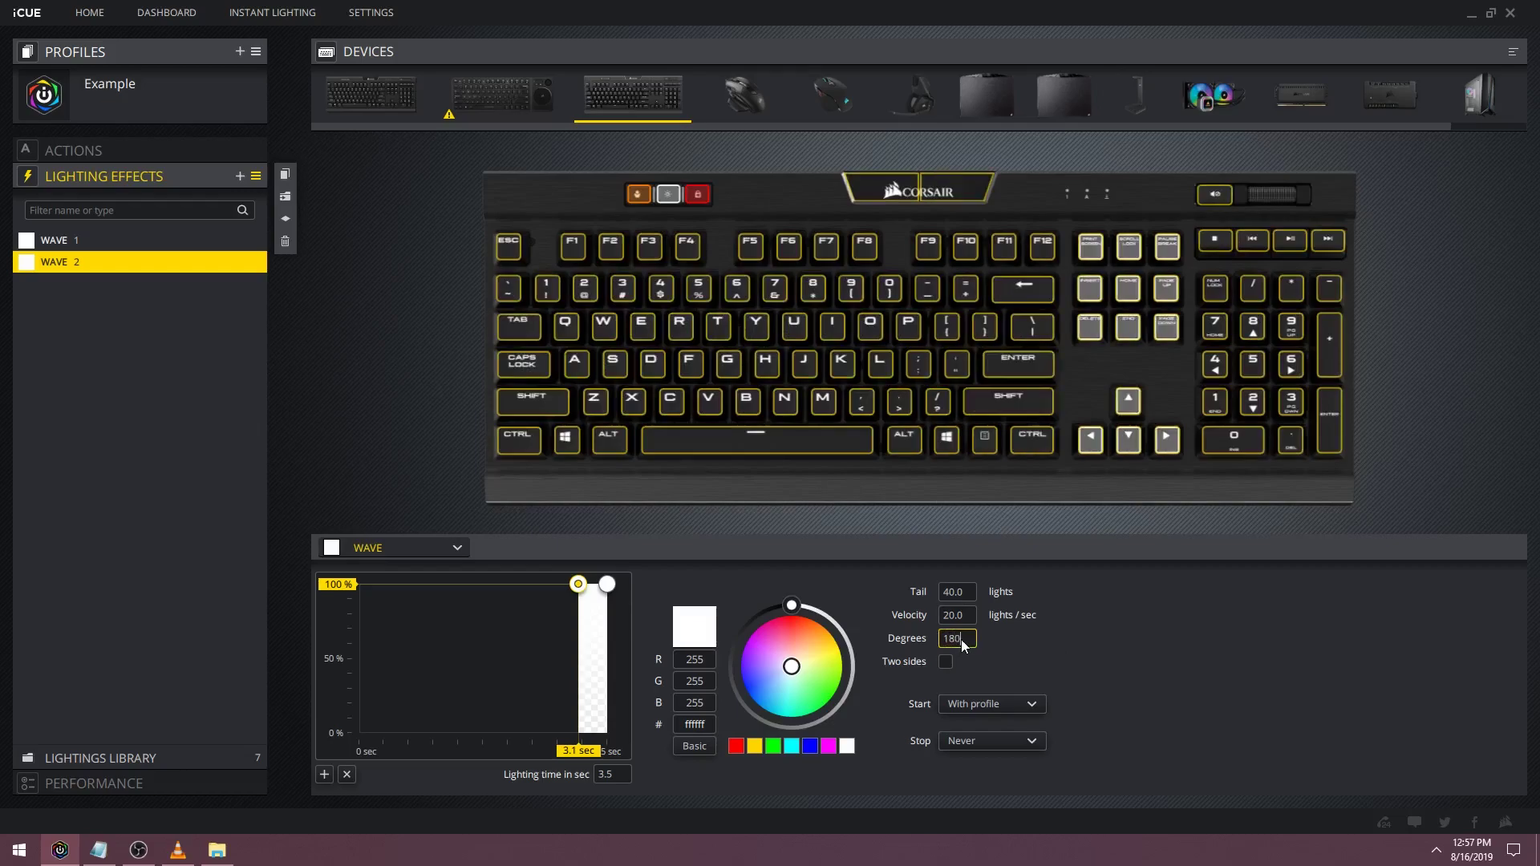
key(Return)
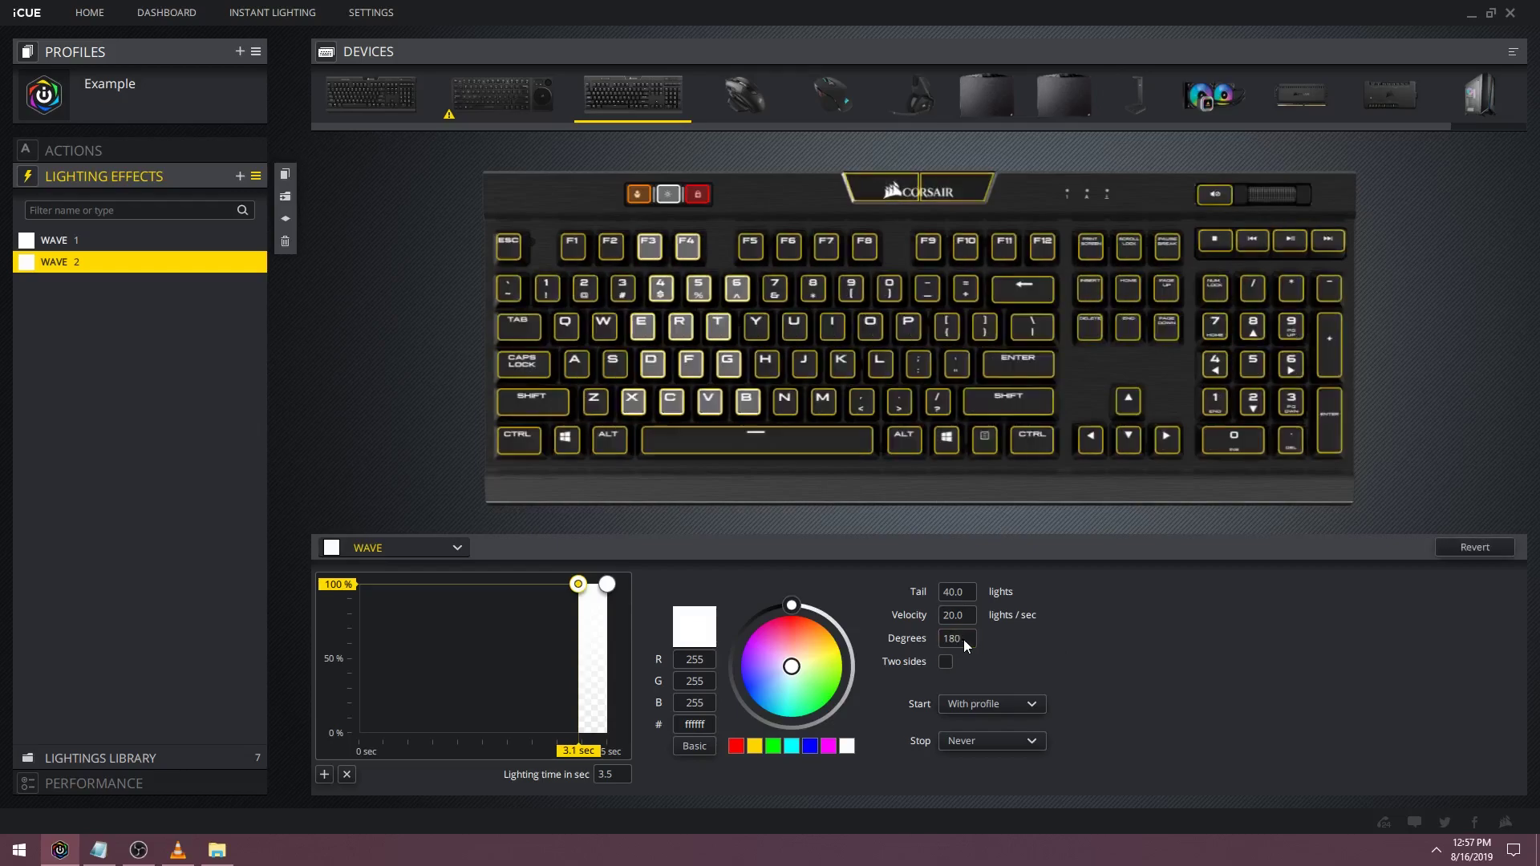
click(344, 328)
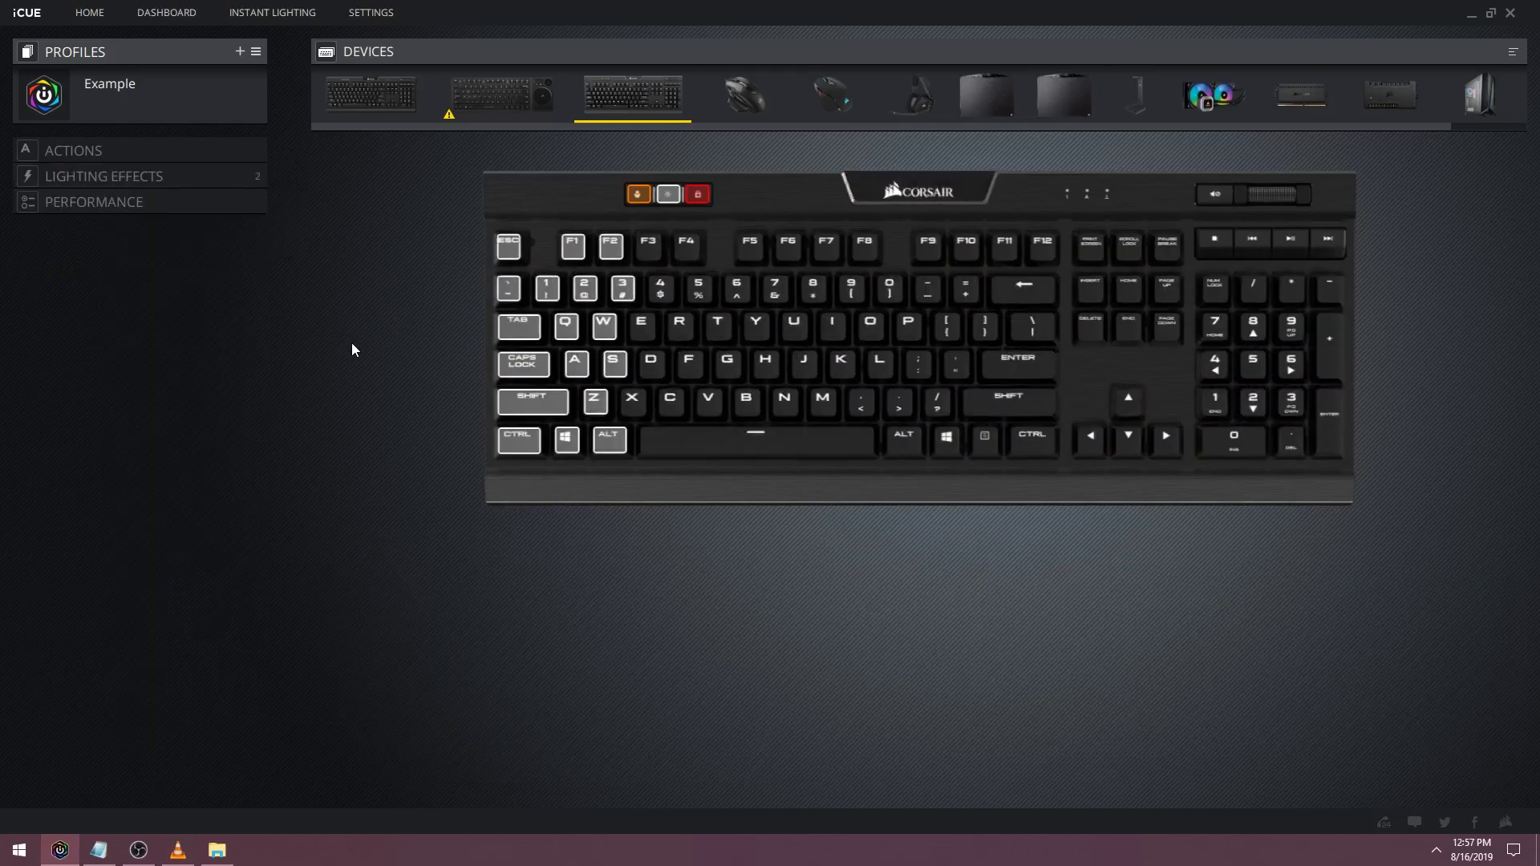
click(245, 177)
click(153, 261)
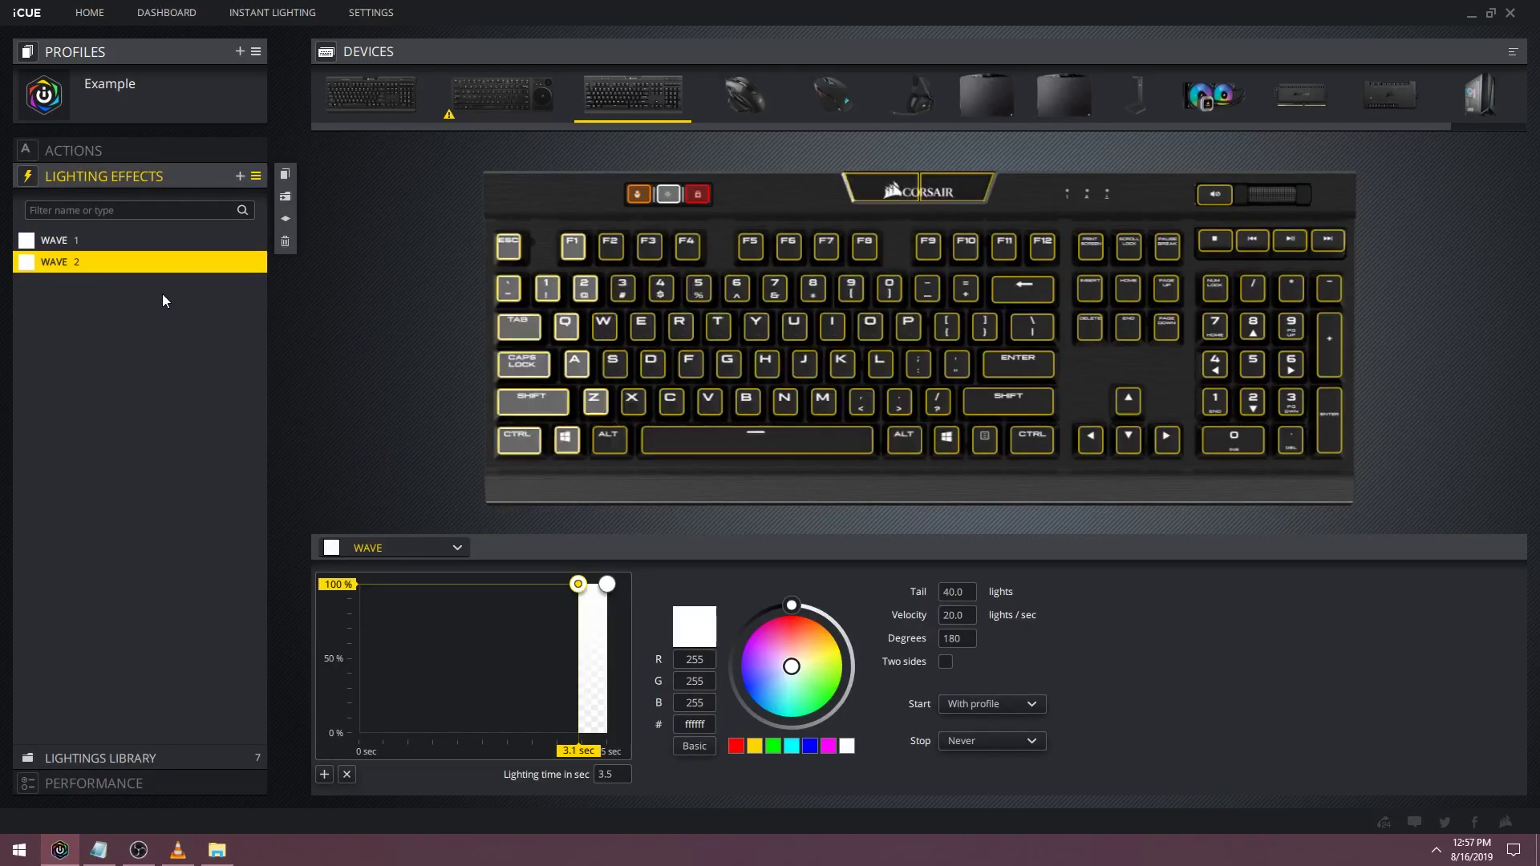
Delete WAVE 1 and move WAVE 2's white light toward the end of its timeline
click(252, 240)
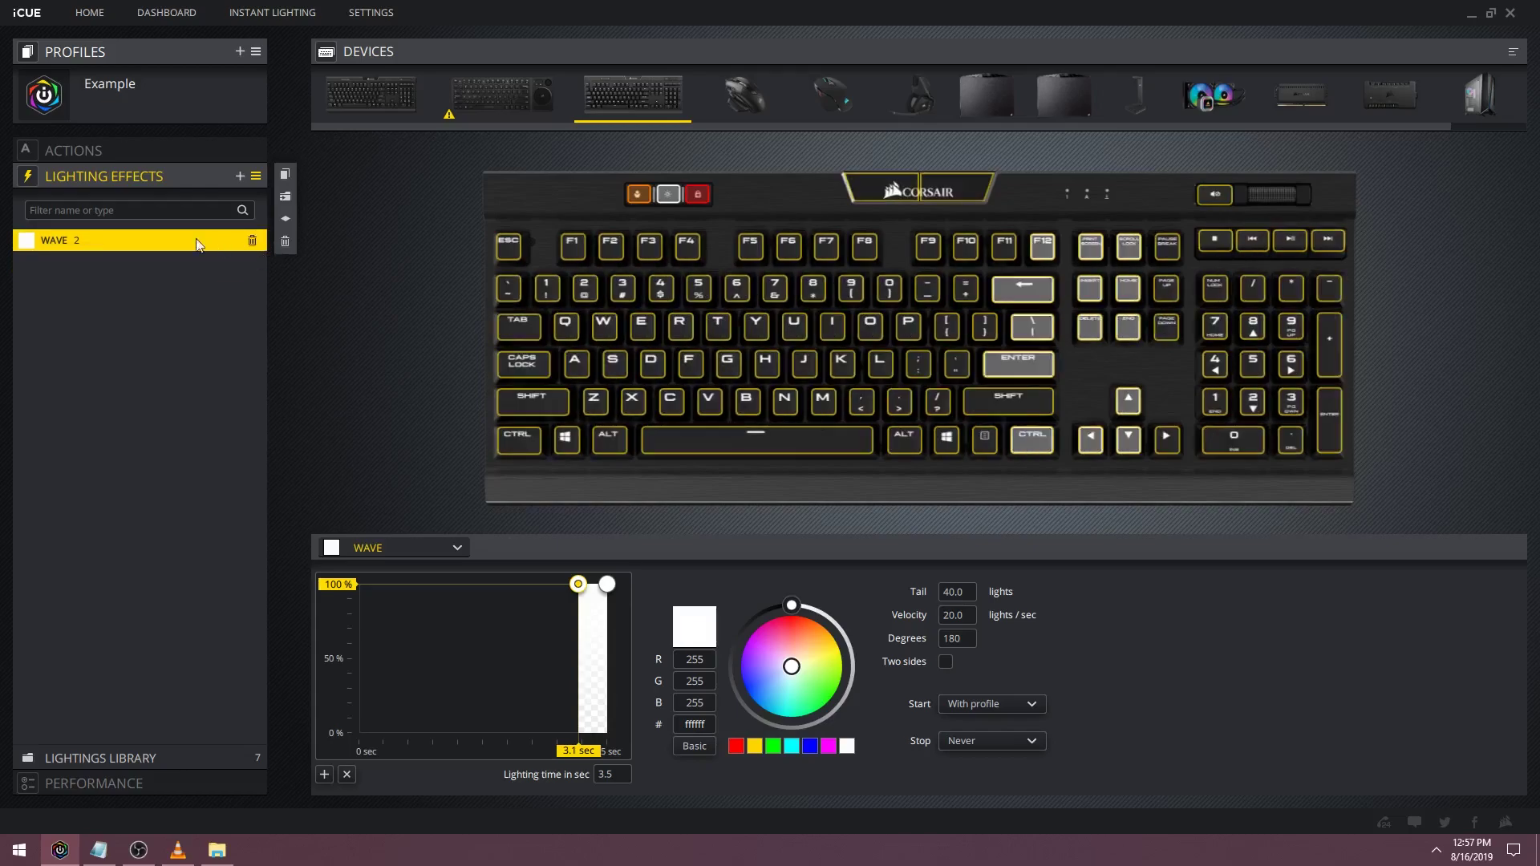
drag(577, 583, 281, 529)
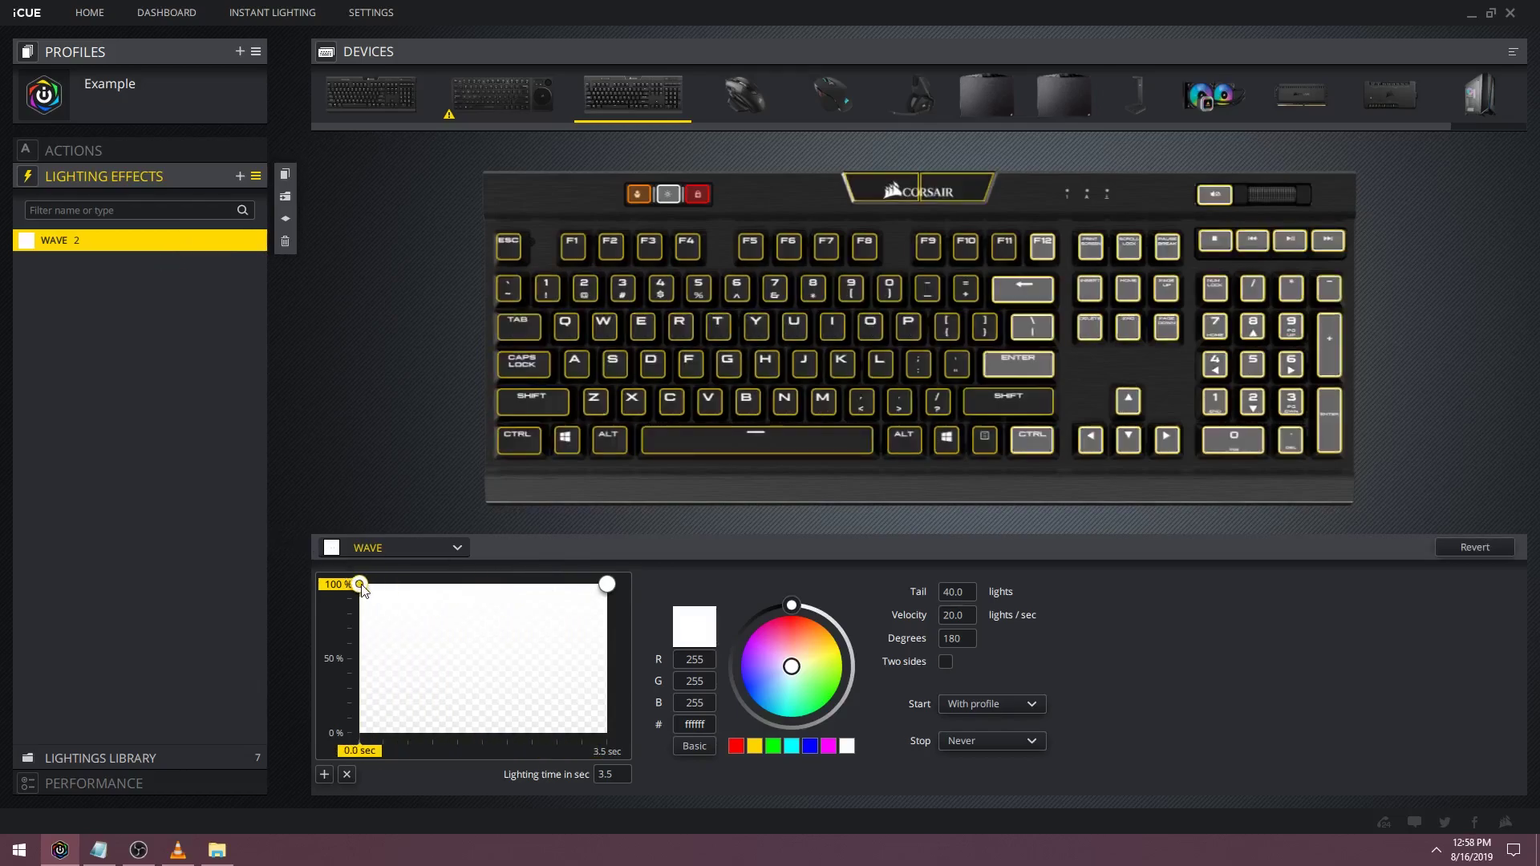
drag(360, 584, 505, 583)
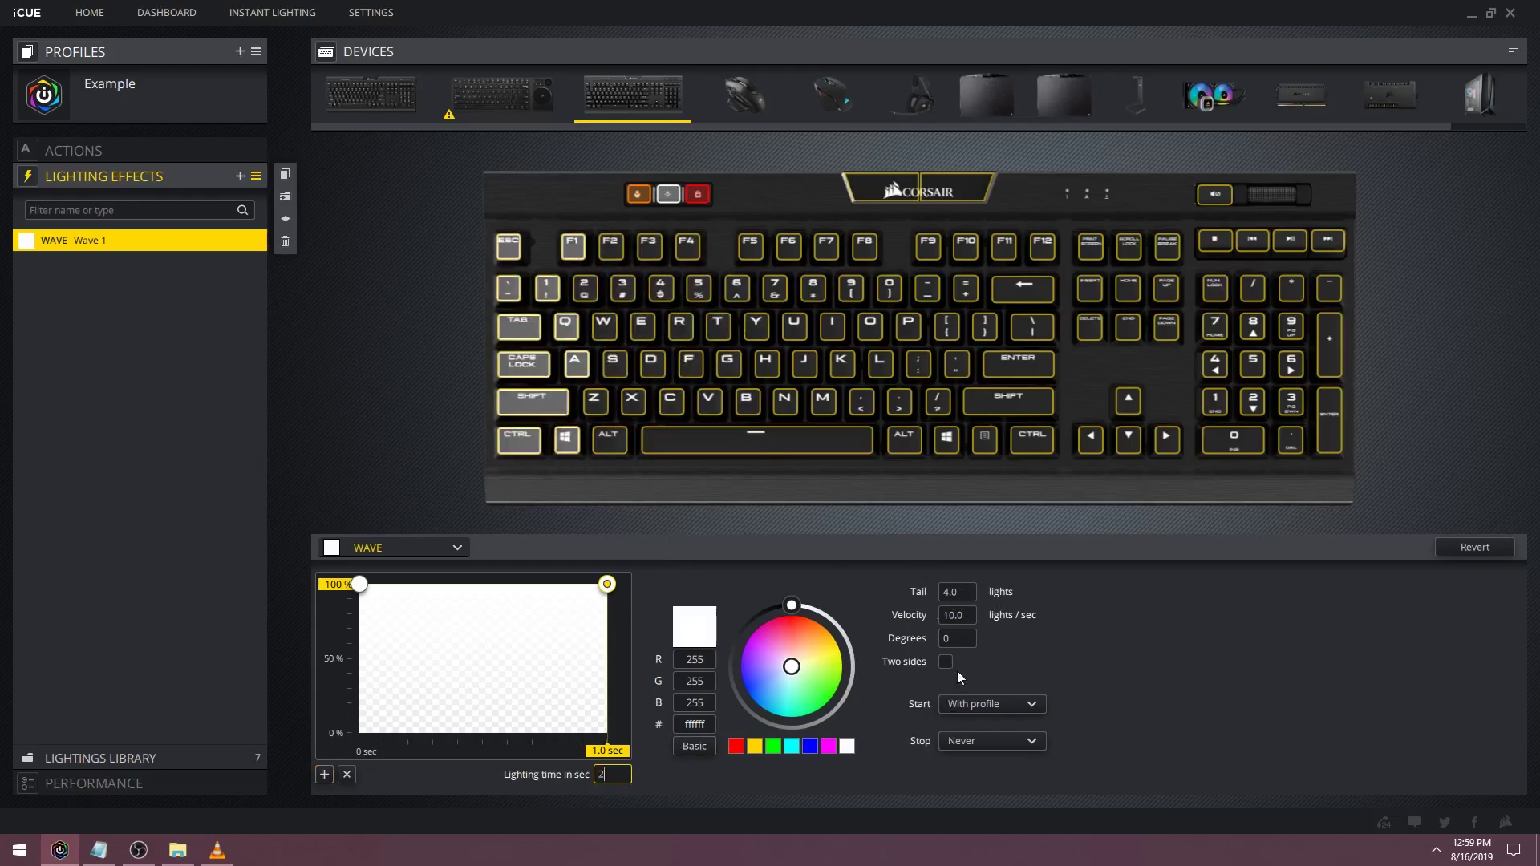
Commit the new Wave 1's 2-second lighting time
click(970, 614)
Confirm the wave velocity of 20 and rename the copied effect WAVE 2
text(20)
key(Return)
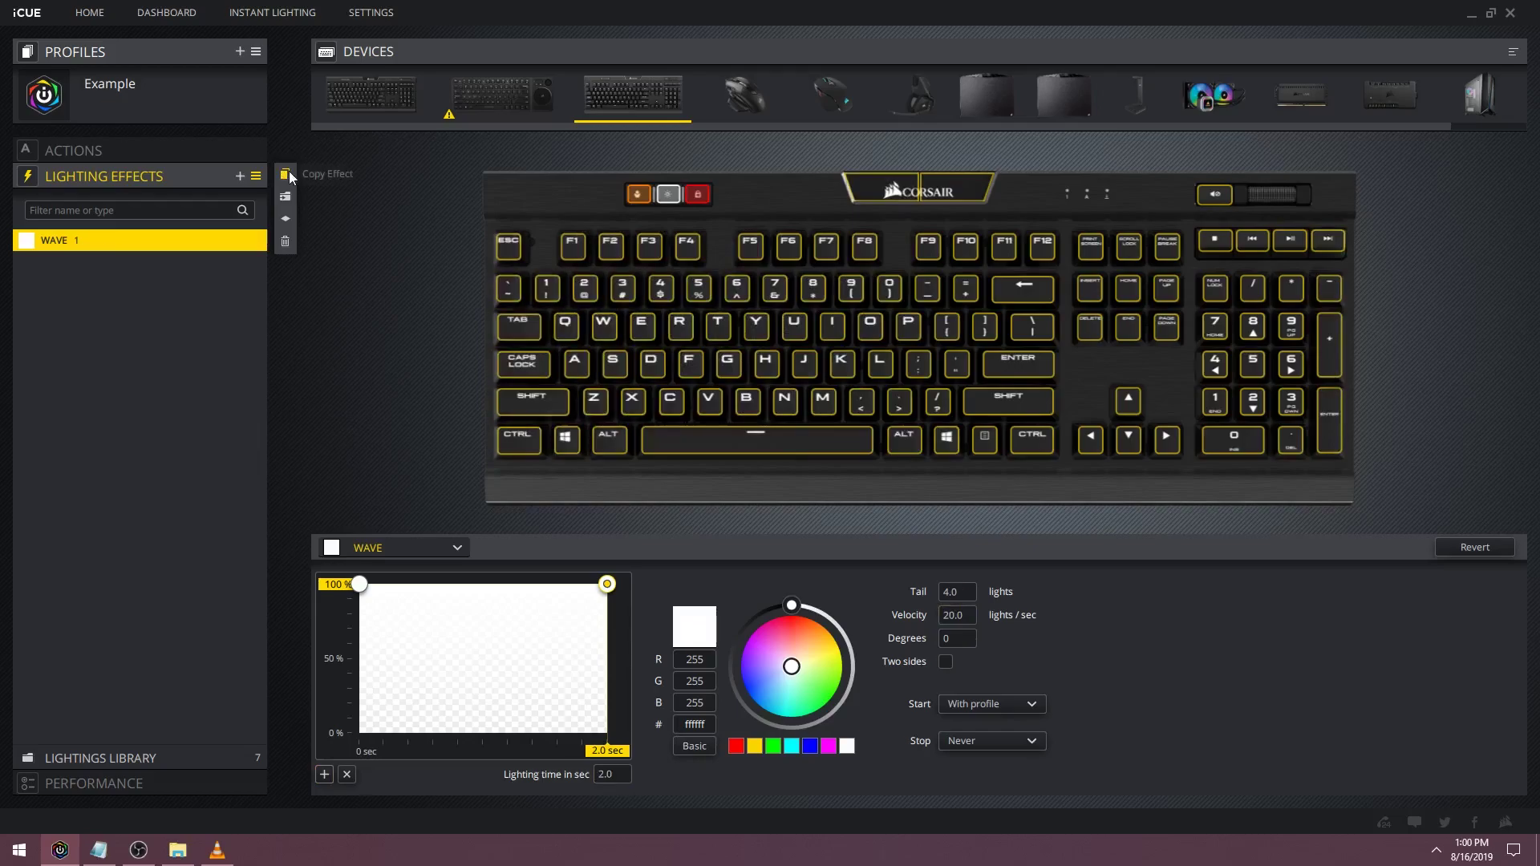
double_click(141, 263)
text(2)
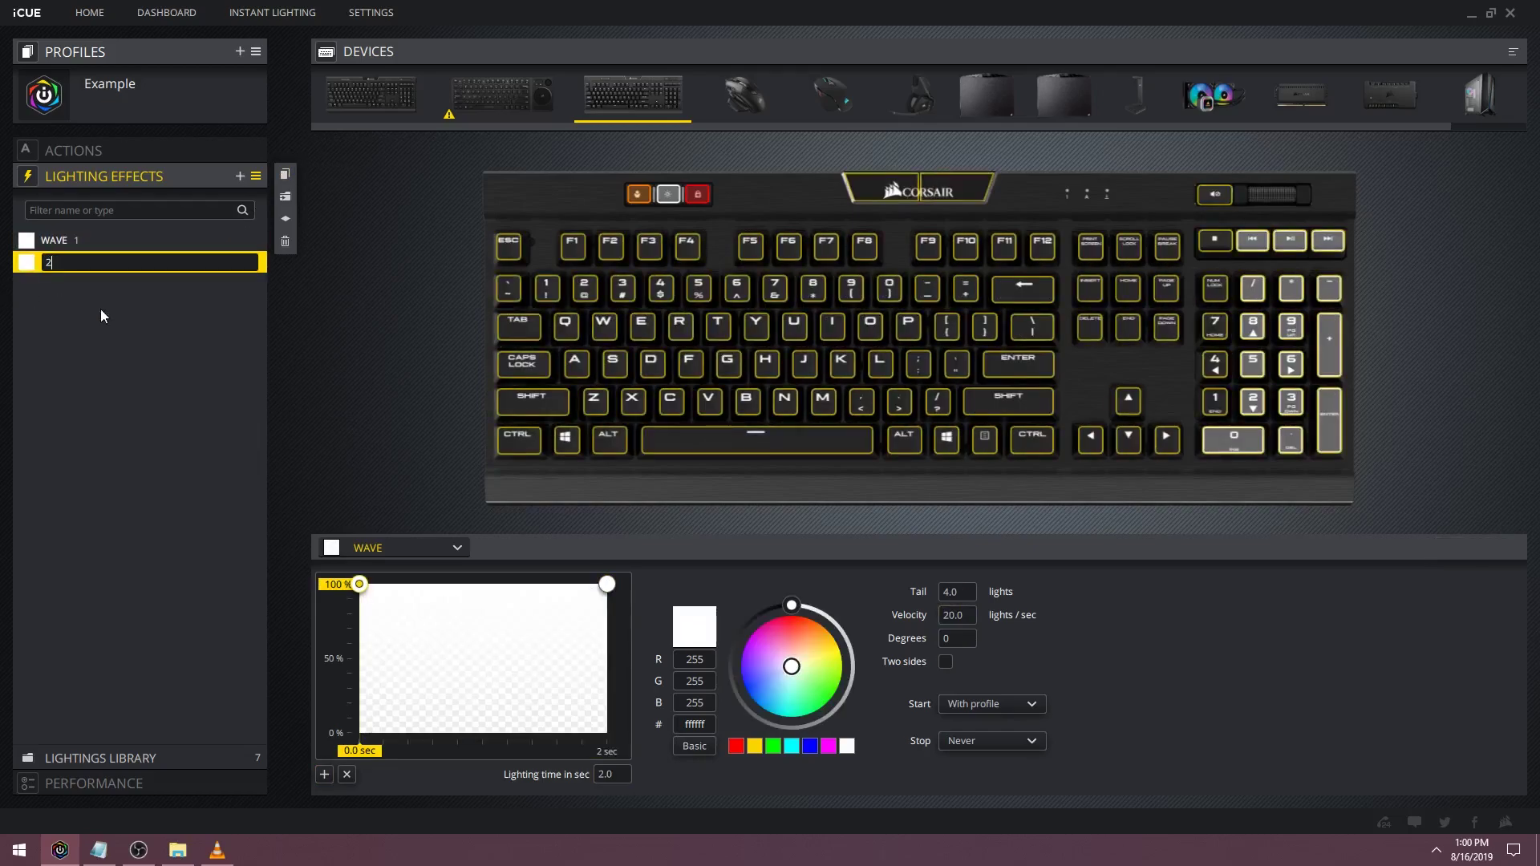
key(Return)
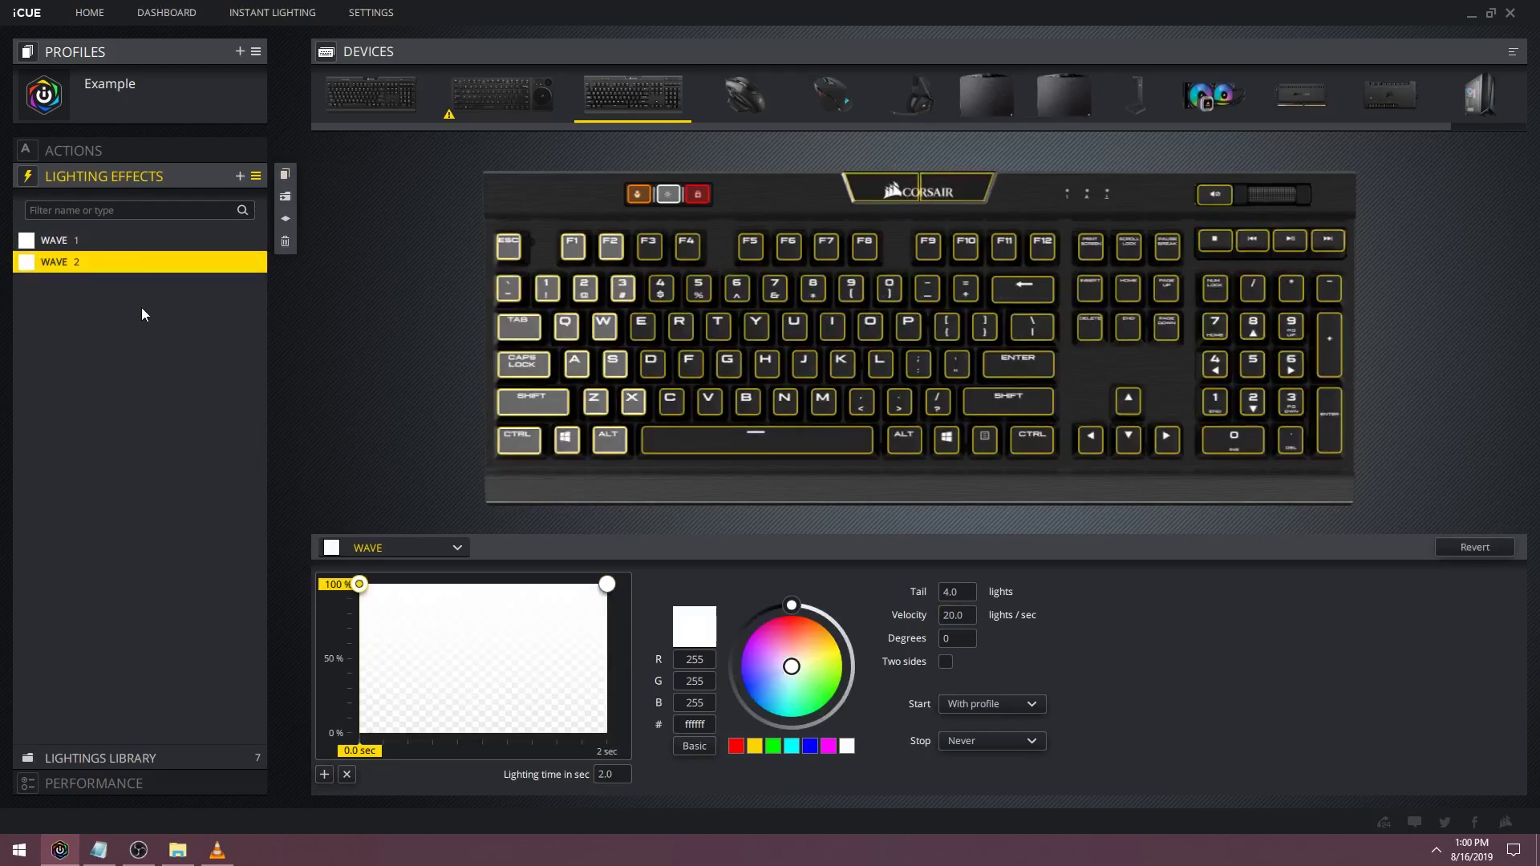
Set WAVE 2's direction to 180 degrees and collapse the effects list to preview
click(945, 640)
text(180)
key(Return)
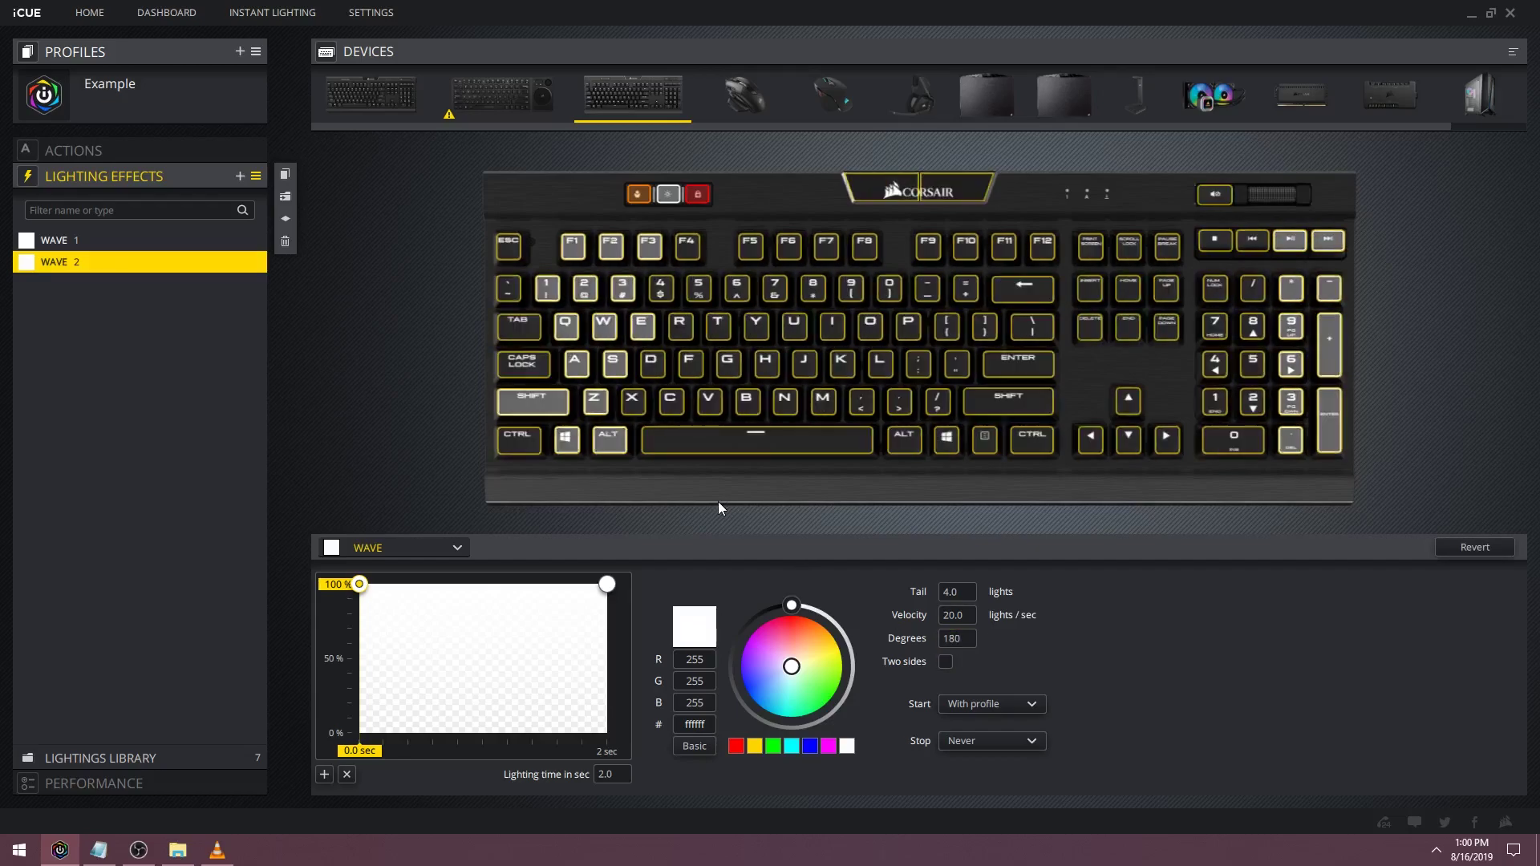
click(155, 177)
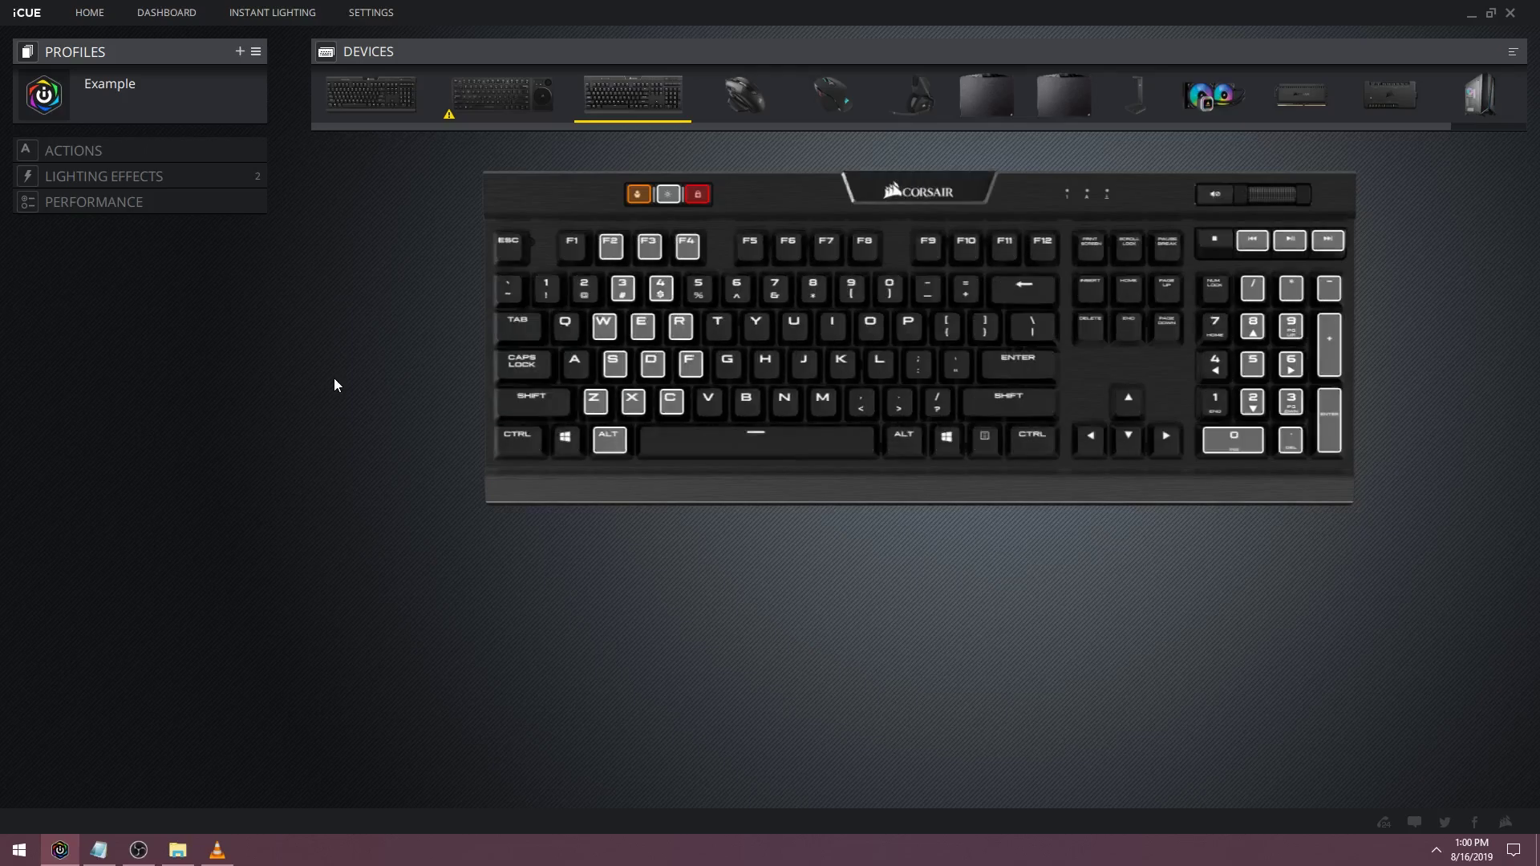
Set both of WAVE 2's gradient colour stops to green
click(104, 175)
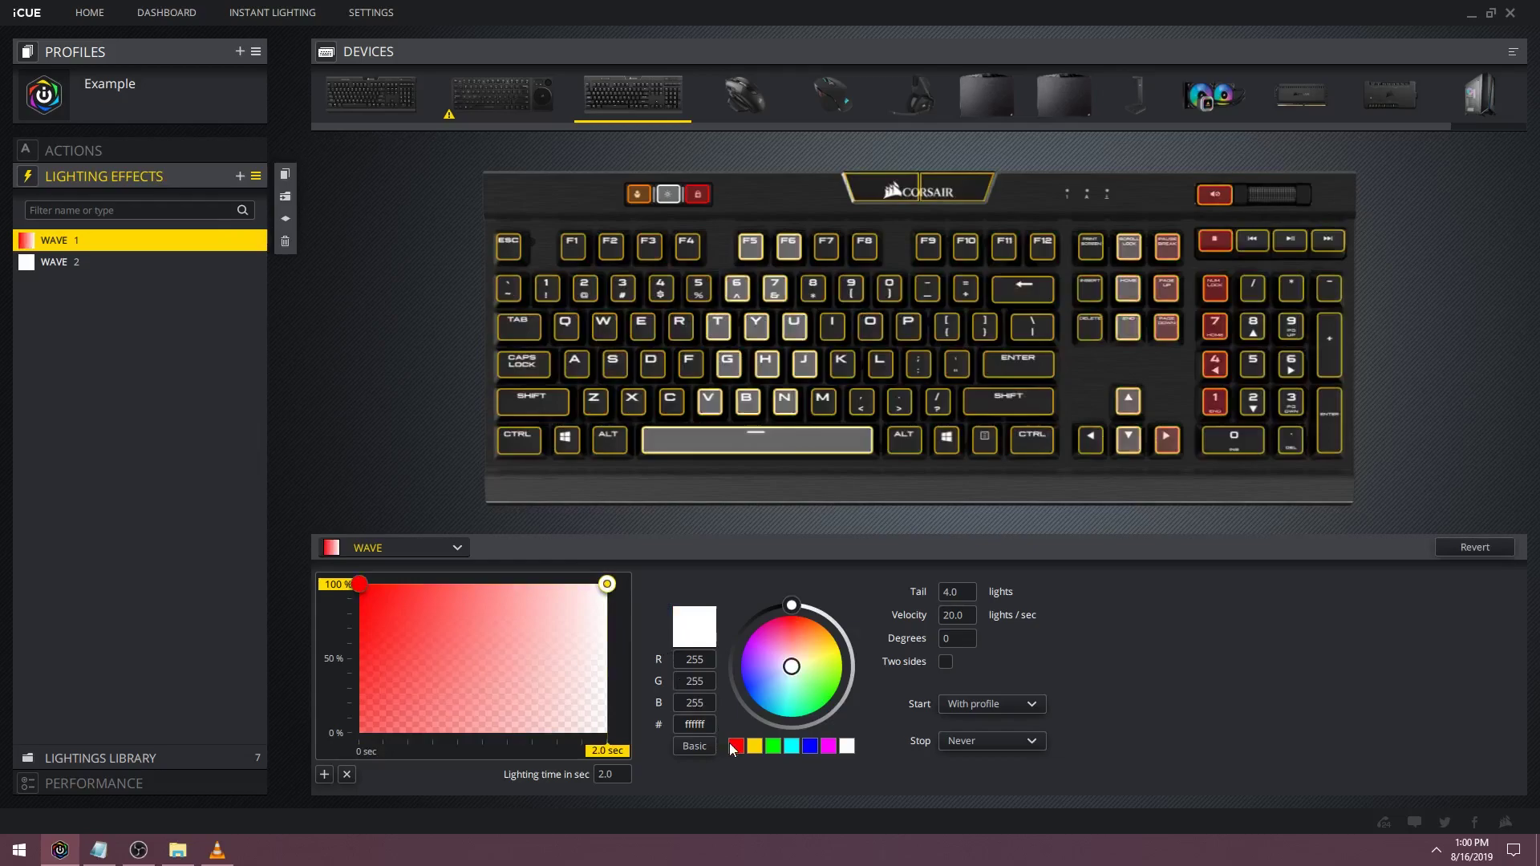
click(152, 262)
click(773, 746)
click(607, 584)
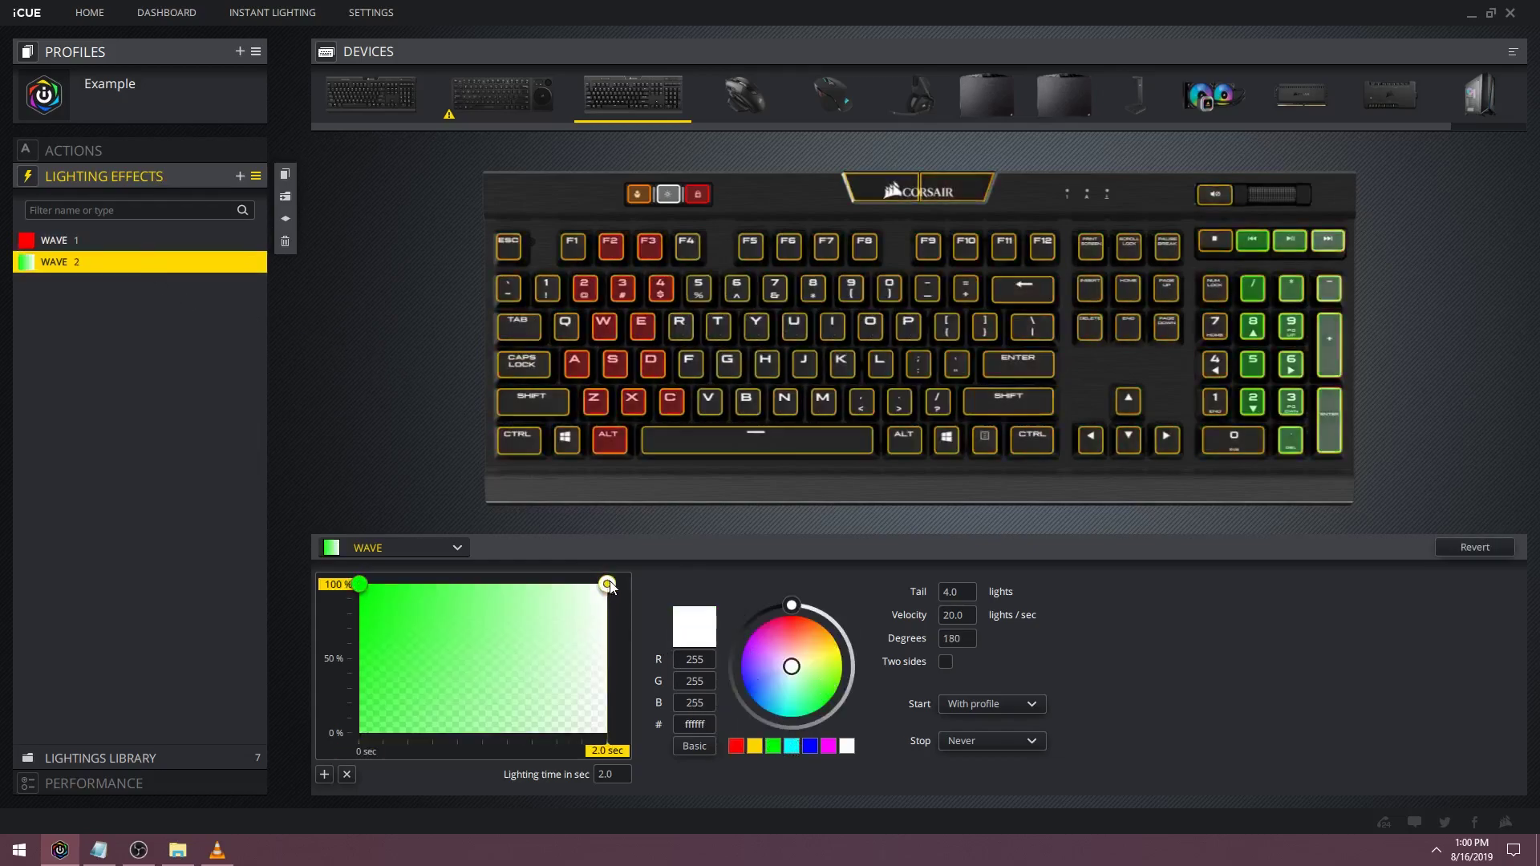
click(773, 746)
Preview the red and green waves, then bring up Ripple 1's white timeline
click(122, 176)
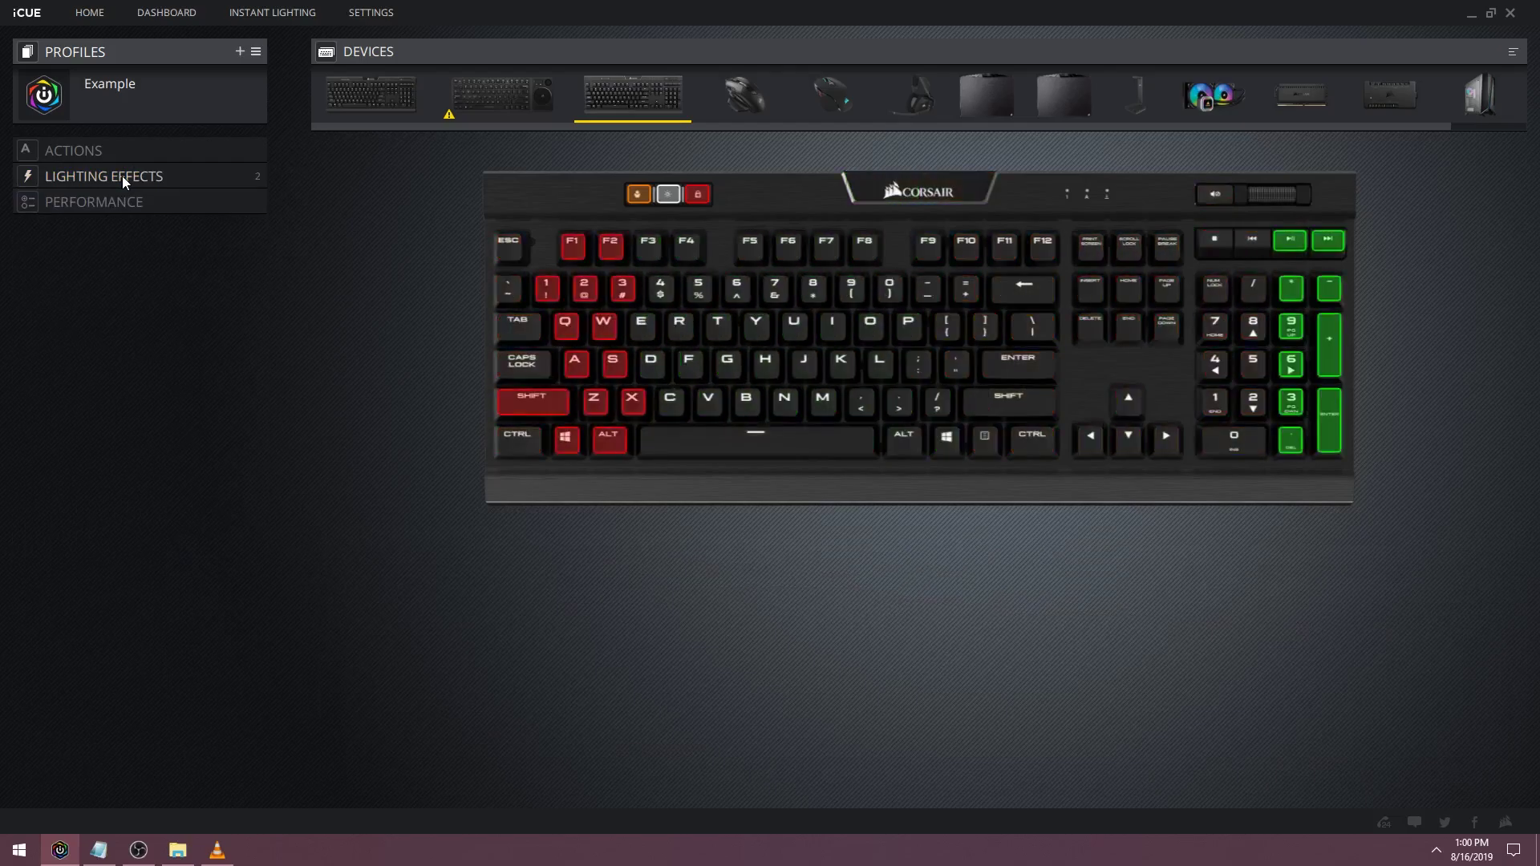
click(122, 175)
click(318, 774)
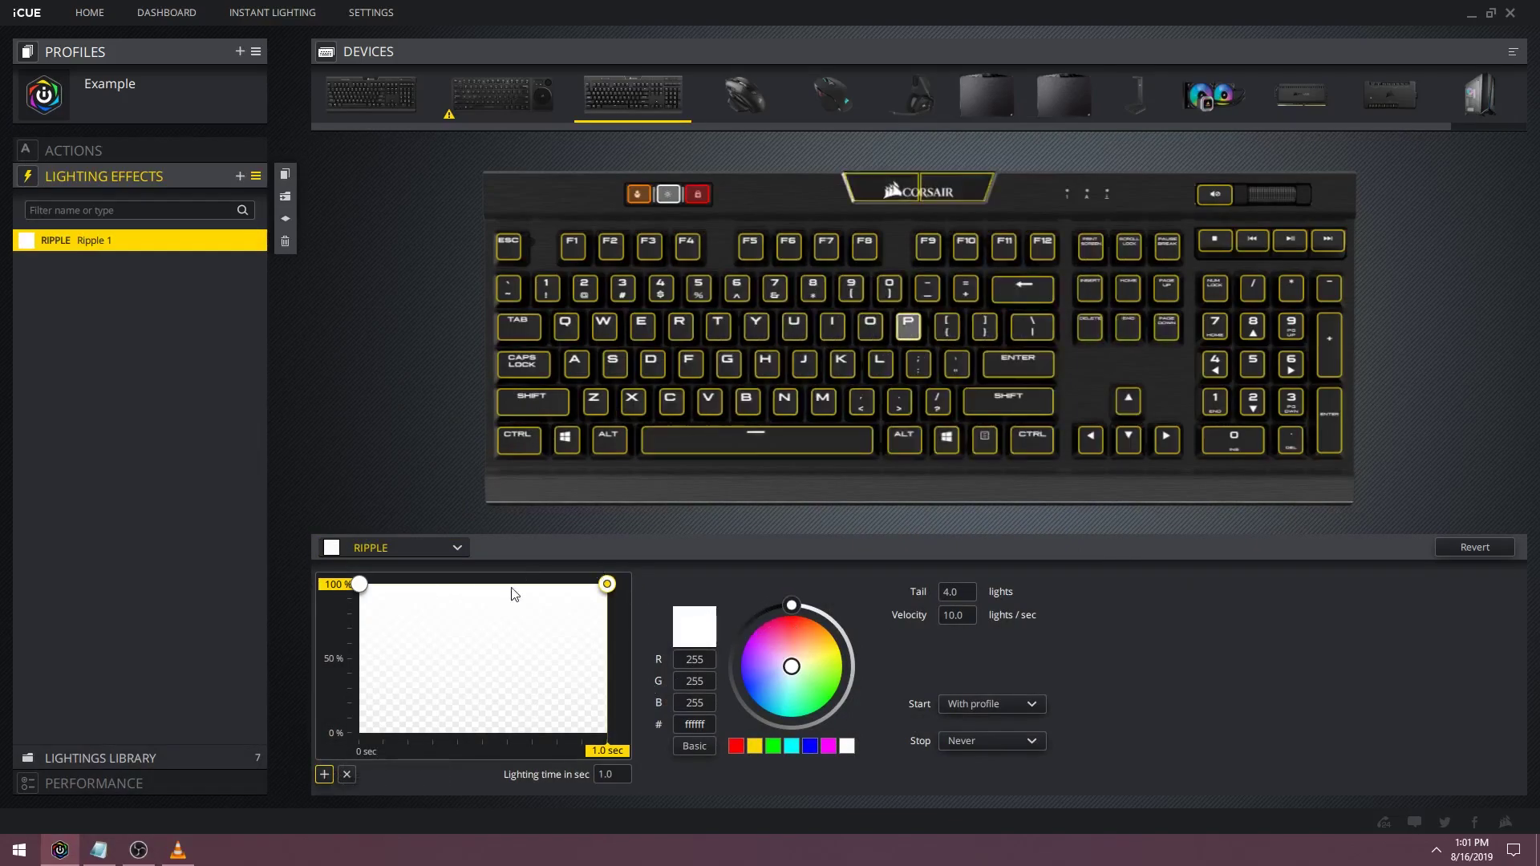
Drag Ripple 1's end colour stop near 0 sec and preview the keyboard
drag(607, 584, 368, 548)
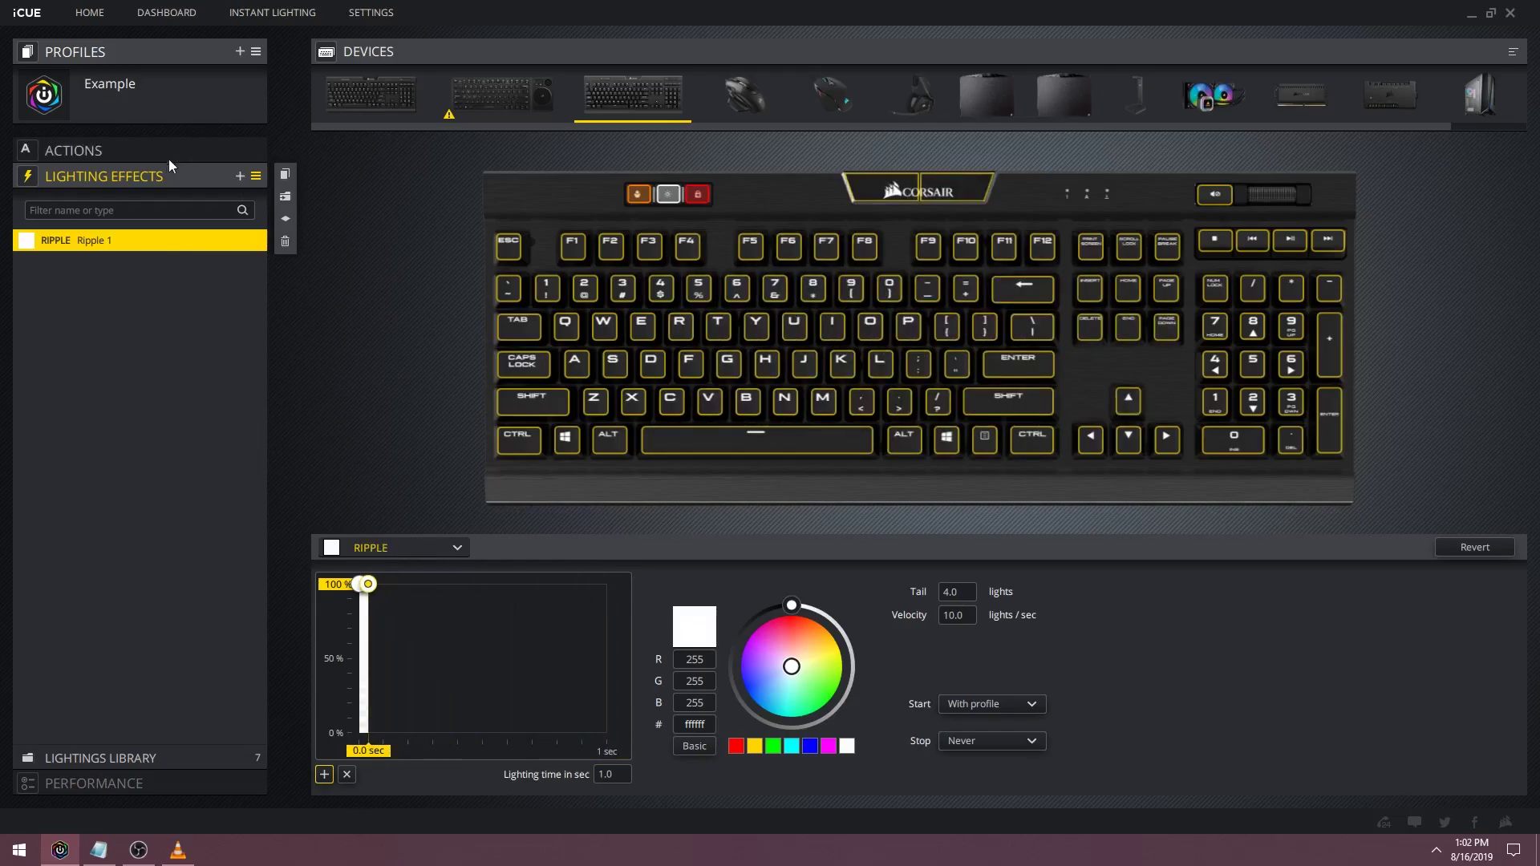
click(157, 175)
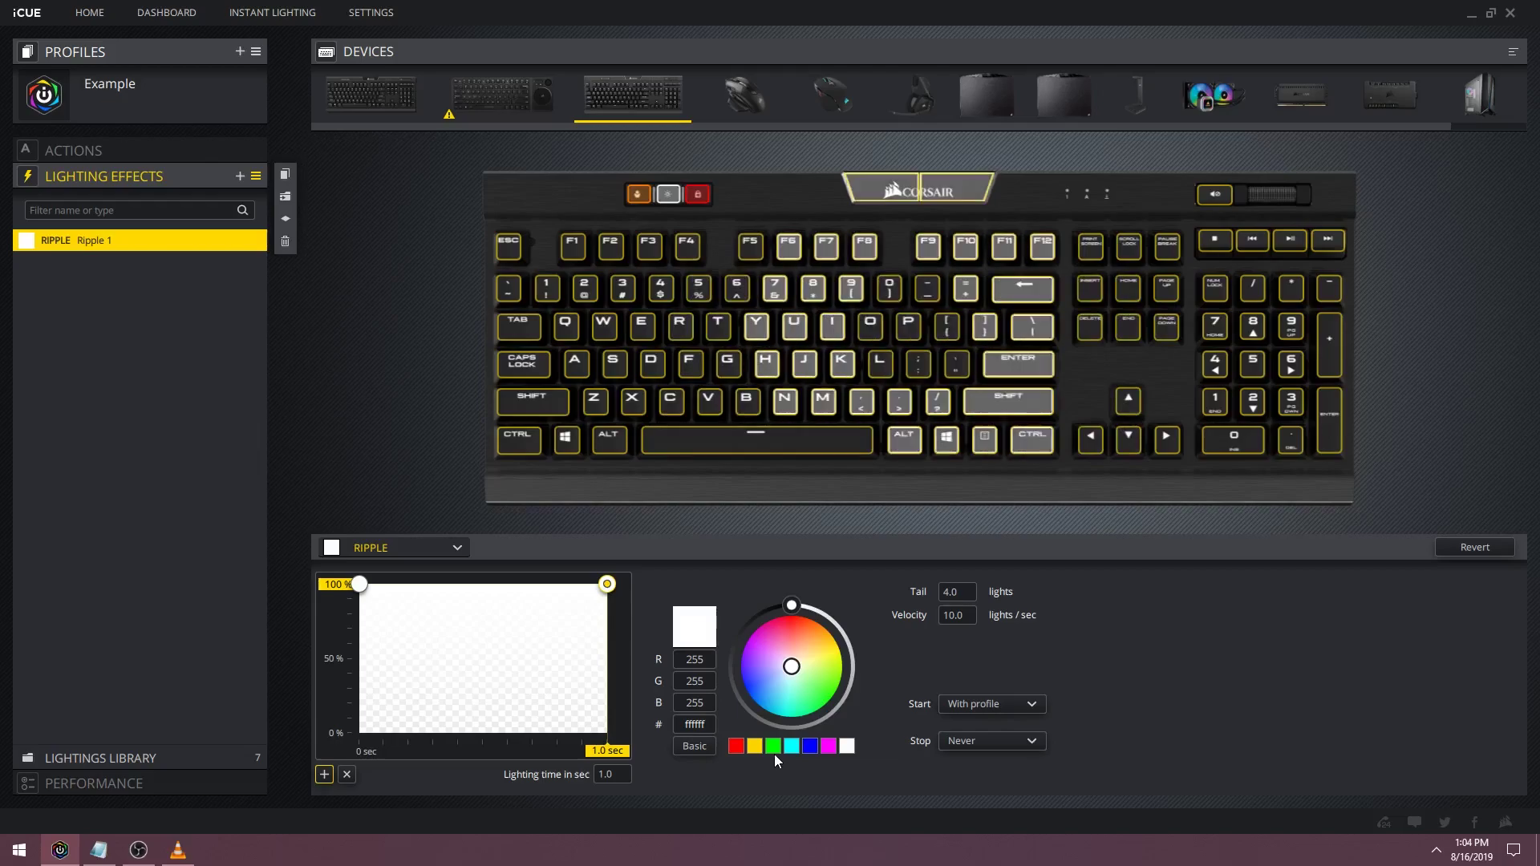
Make both ripple colour stops green and set the lighting time to 0.4 seconds
click(773, 752)
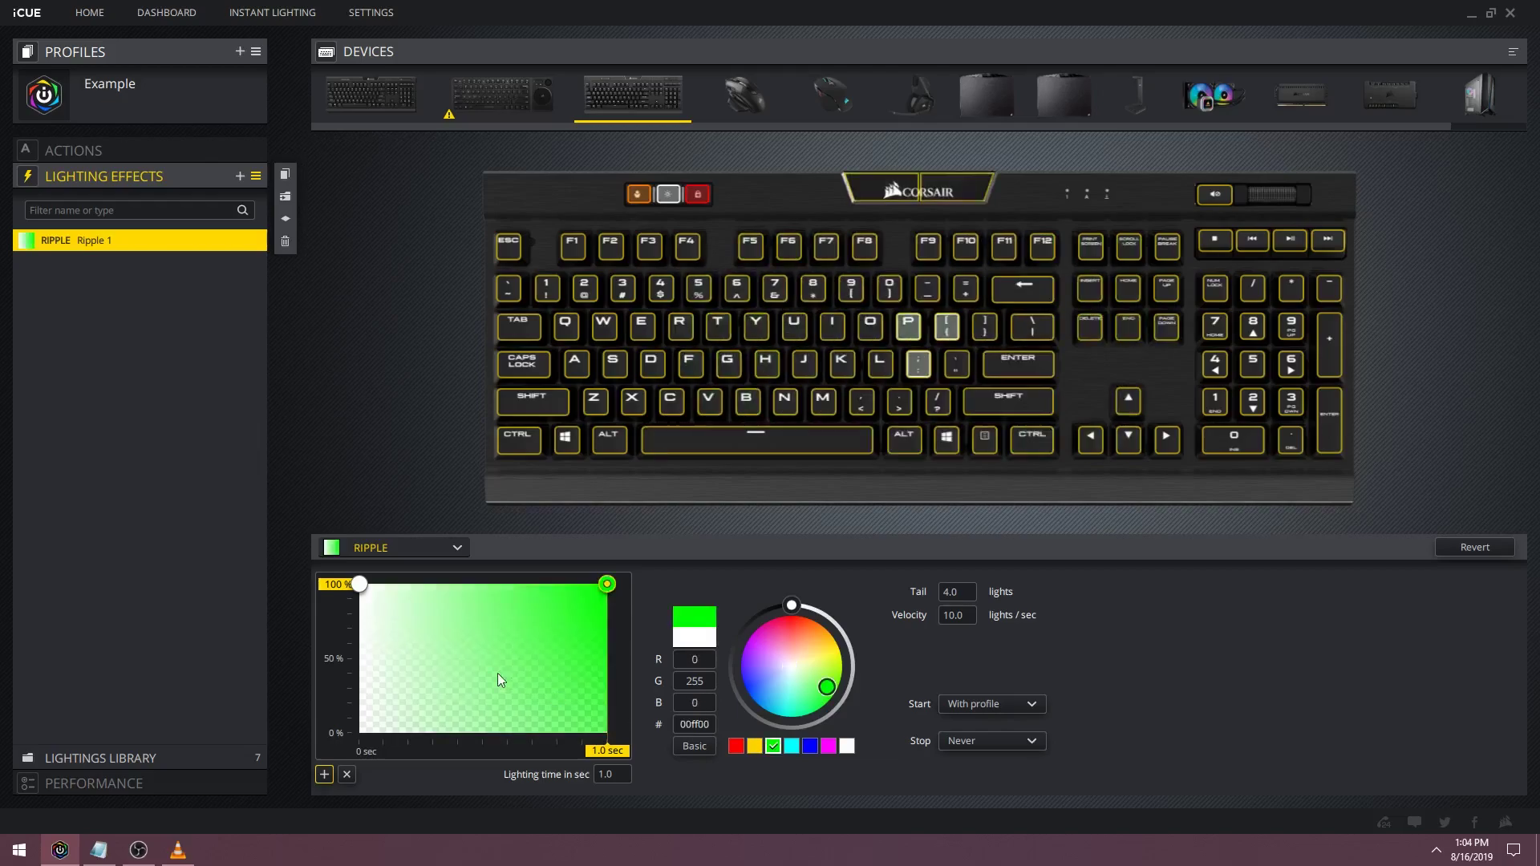
click(359, 584)
click(773, 746)
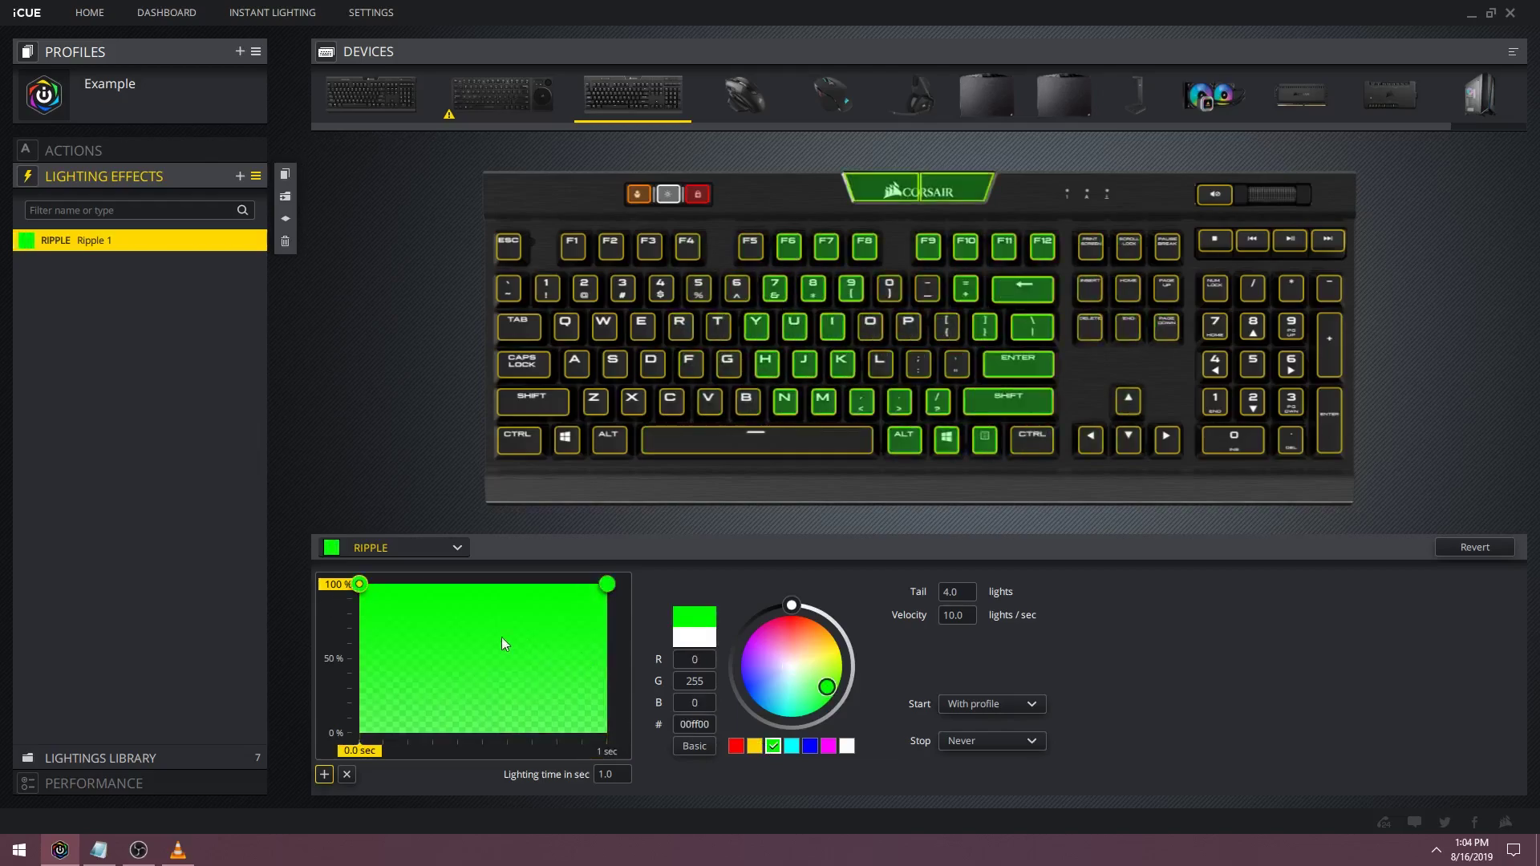
click(623, 771)
text(0.4)
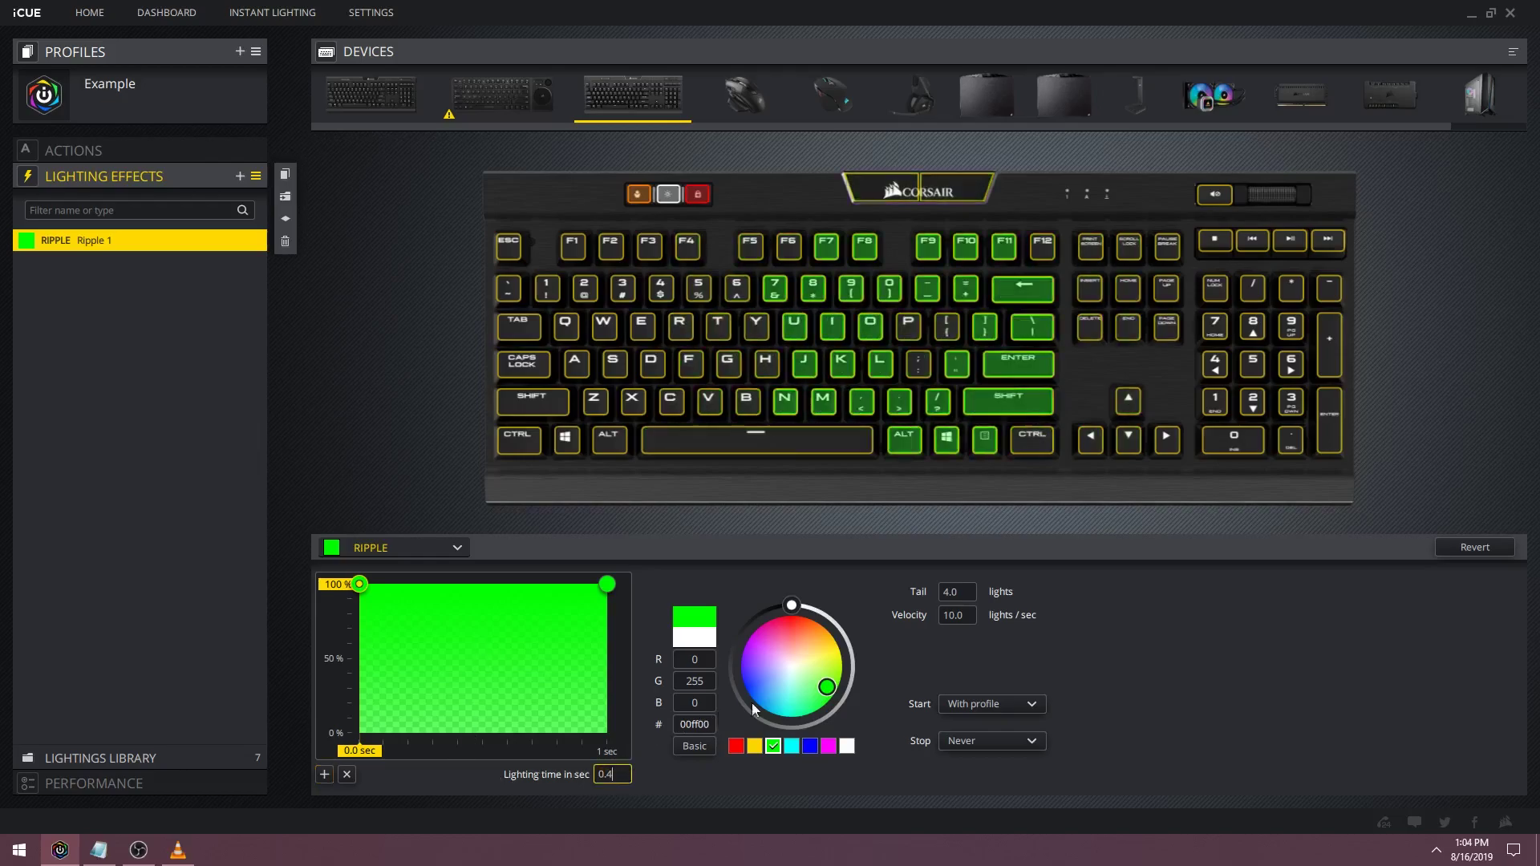
Set the ripple to start On key pressed and stop after 1 time
click(964, 705)
click(986, 742)
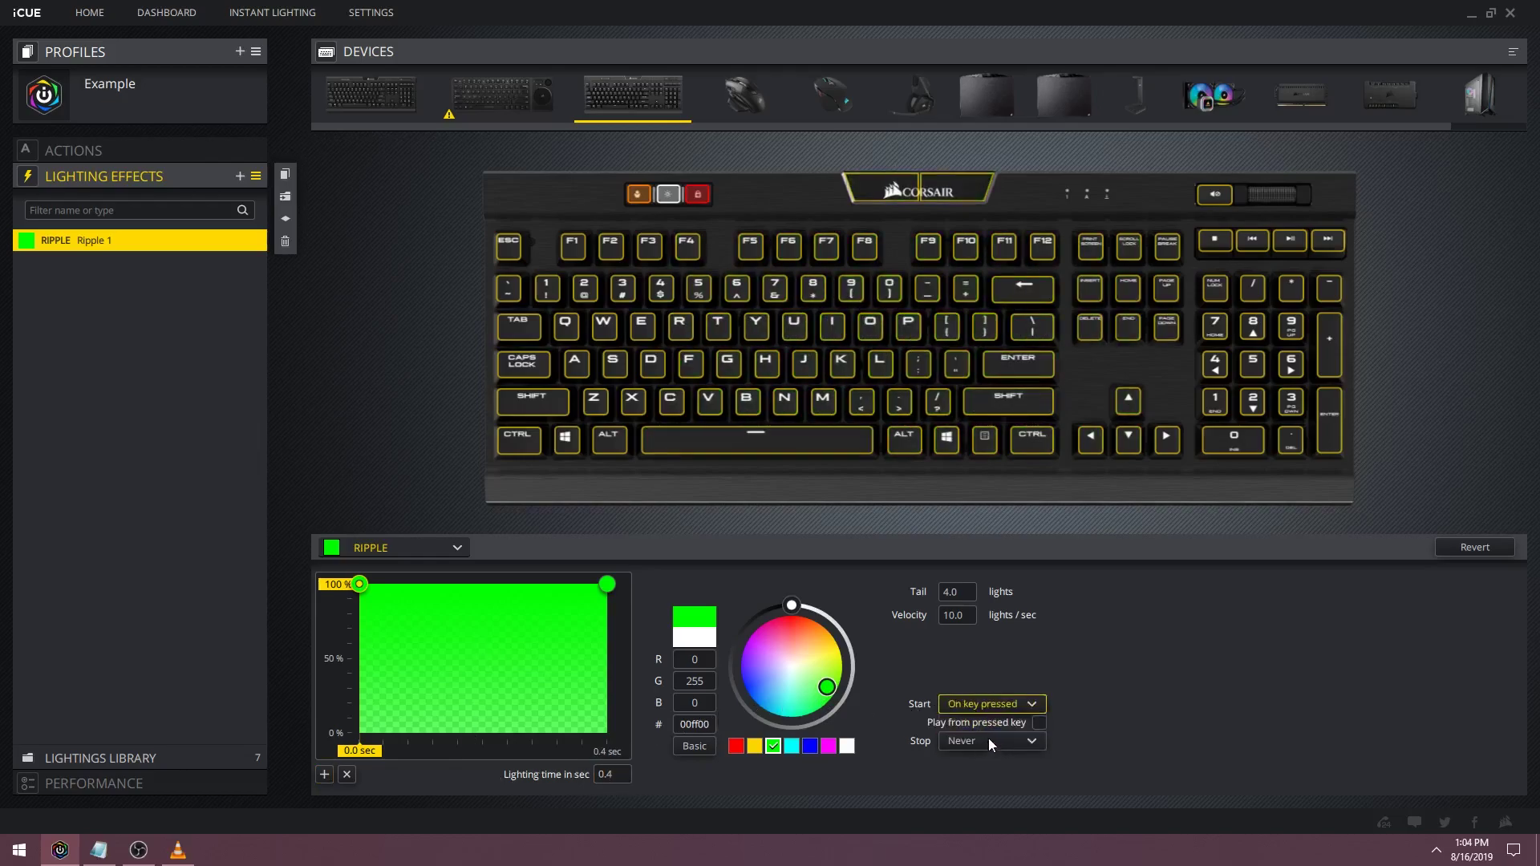
click(985, 759)
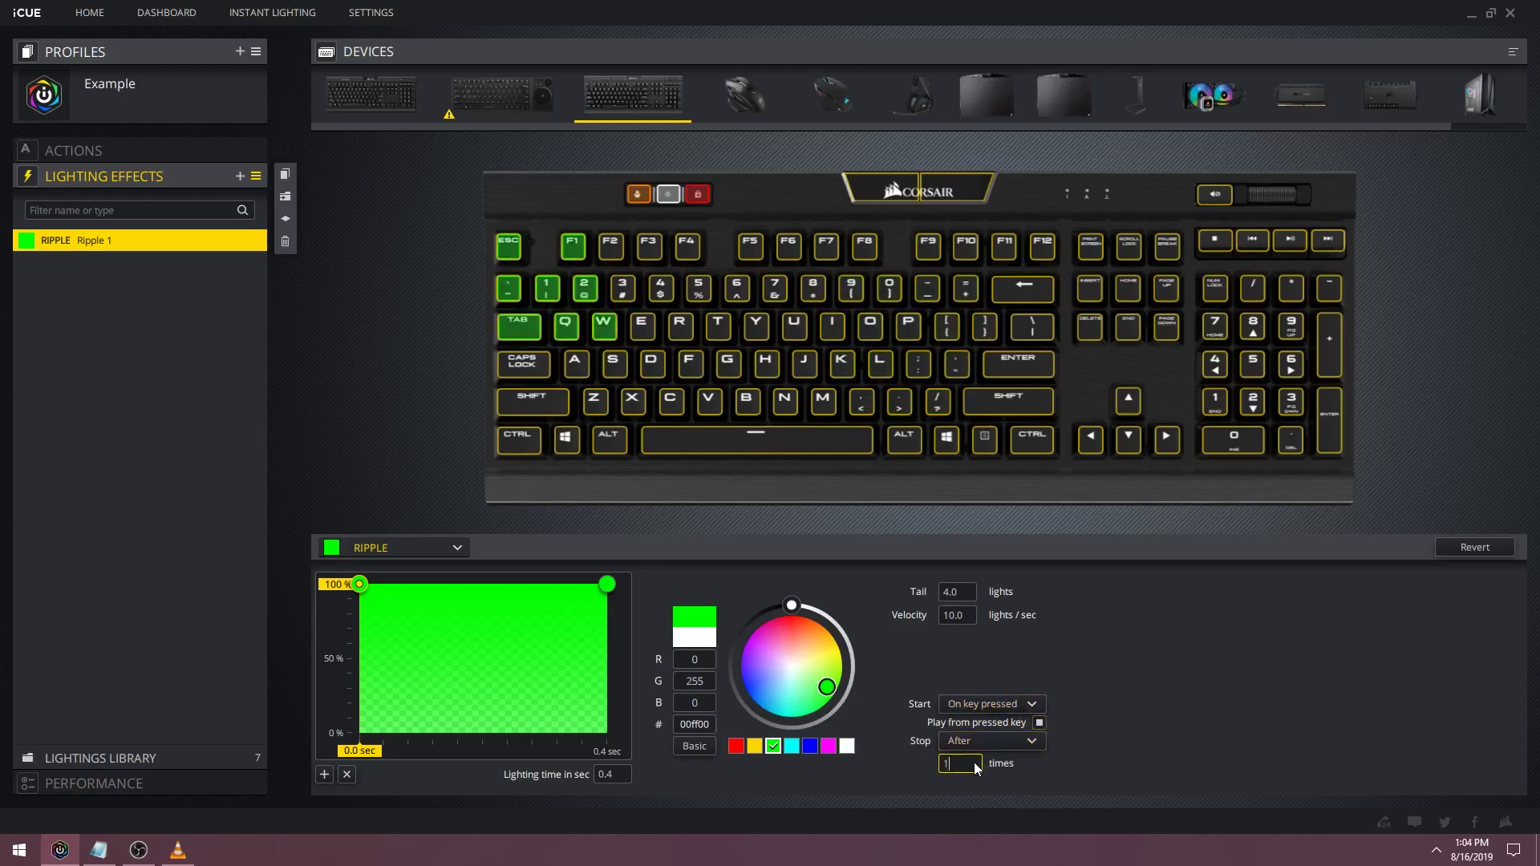
text(1)
key(Return)
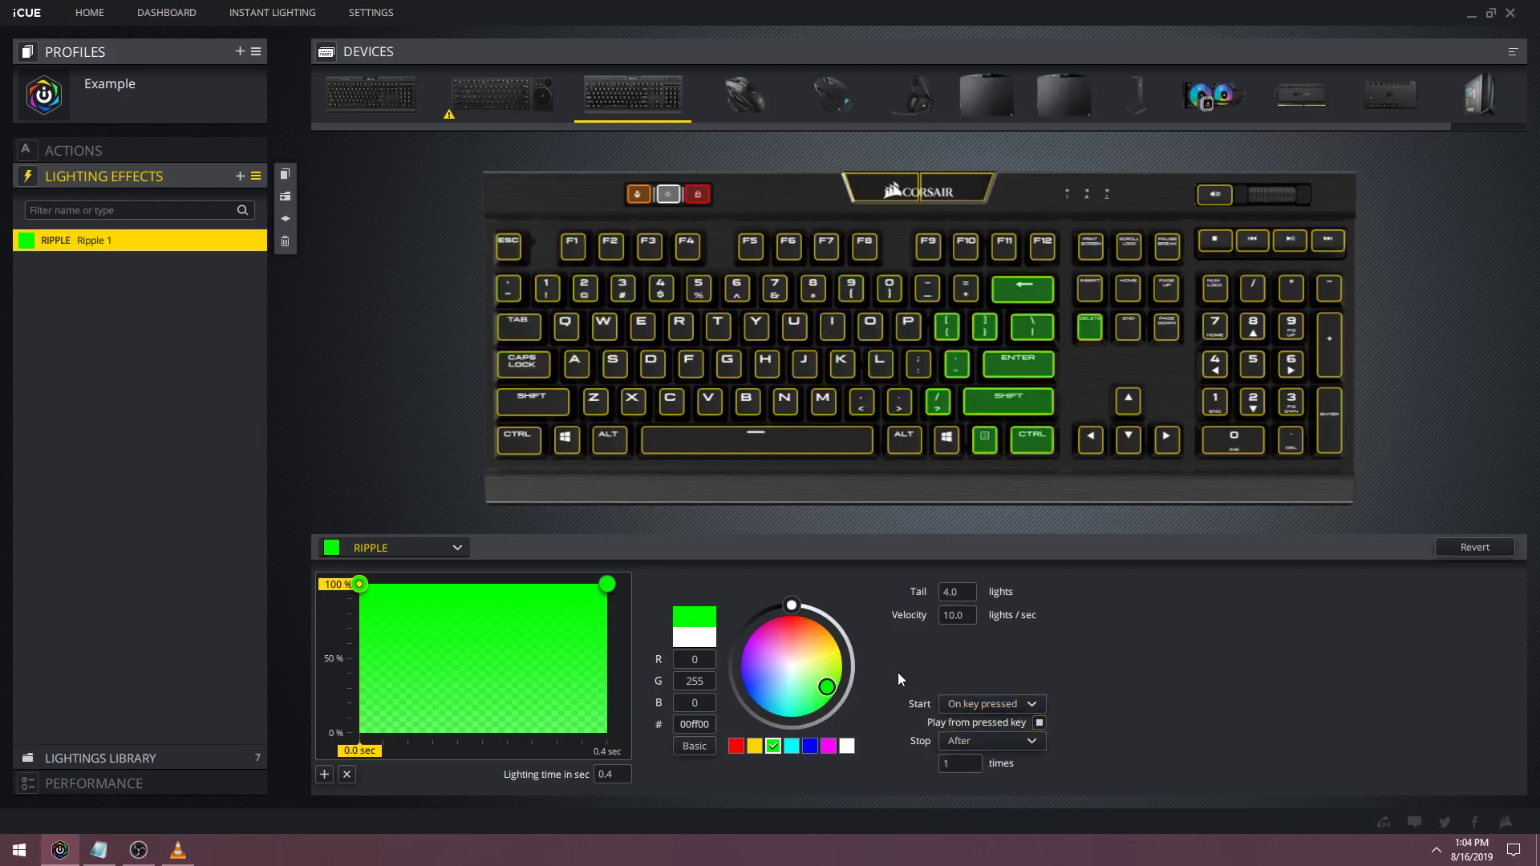
click(123, 181)
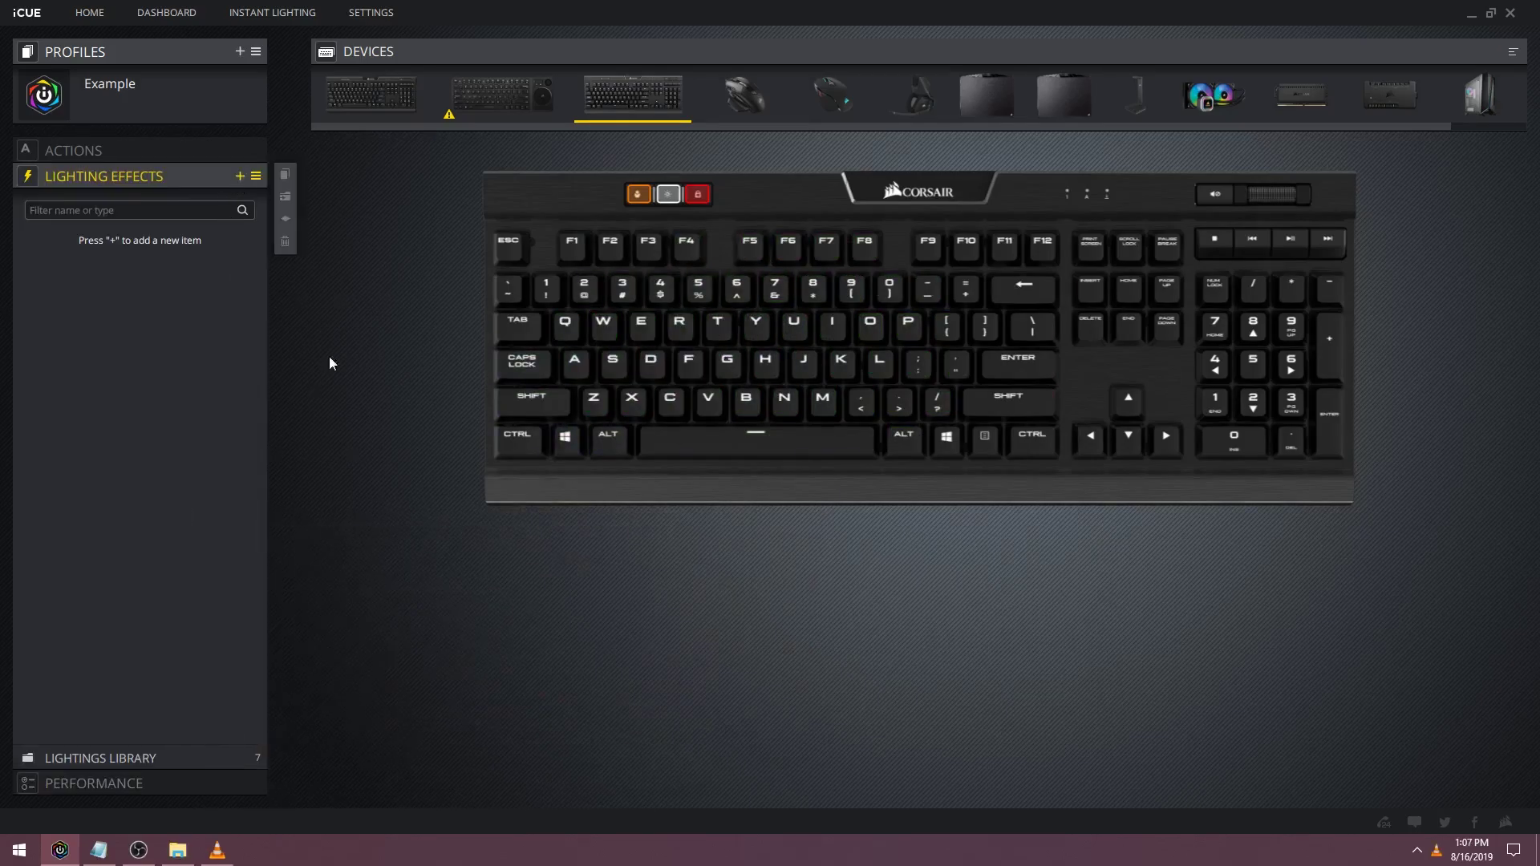
Add a new Ripple effect and fill its timeline with nine colour points
click(239, 175)
click(414, 549)
click(471, 574)
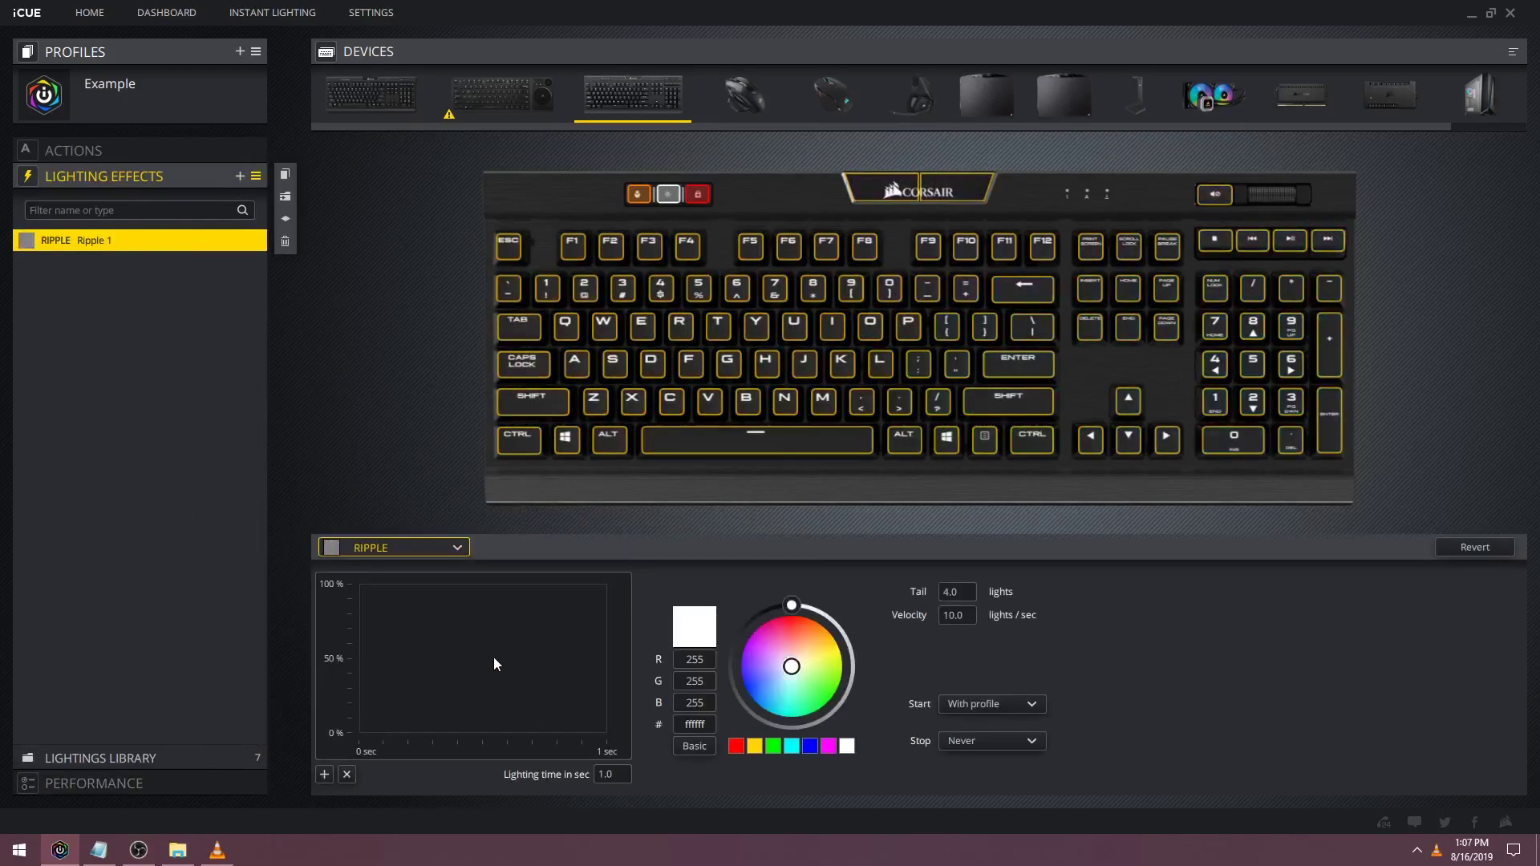
click(323, 775)
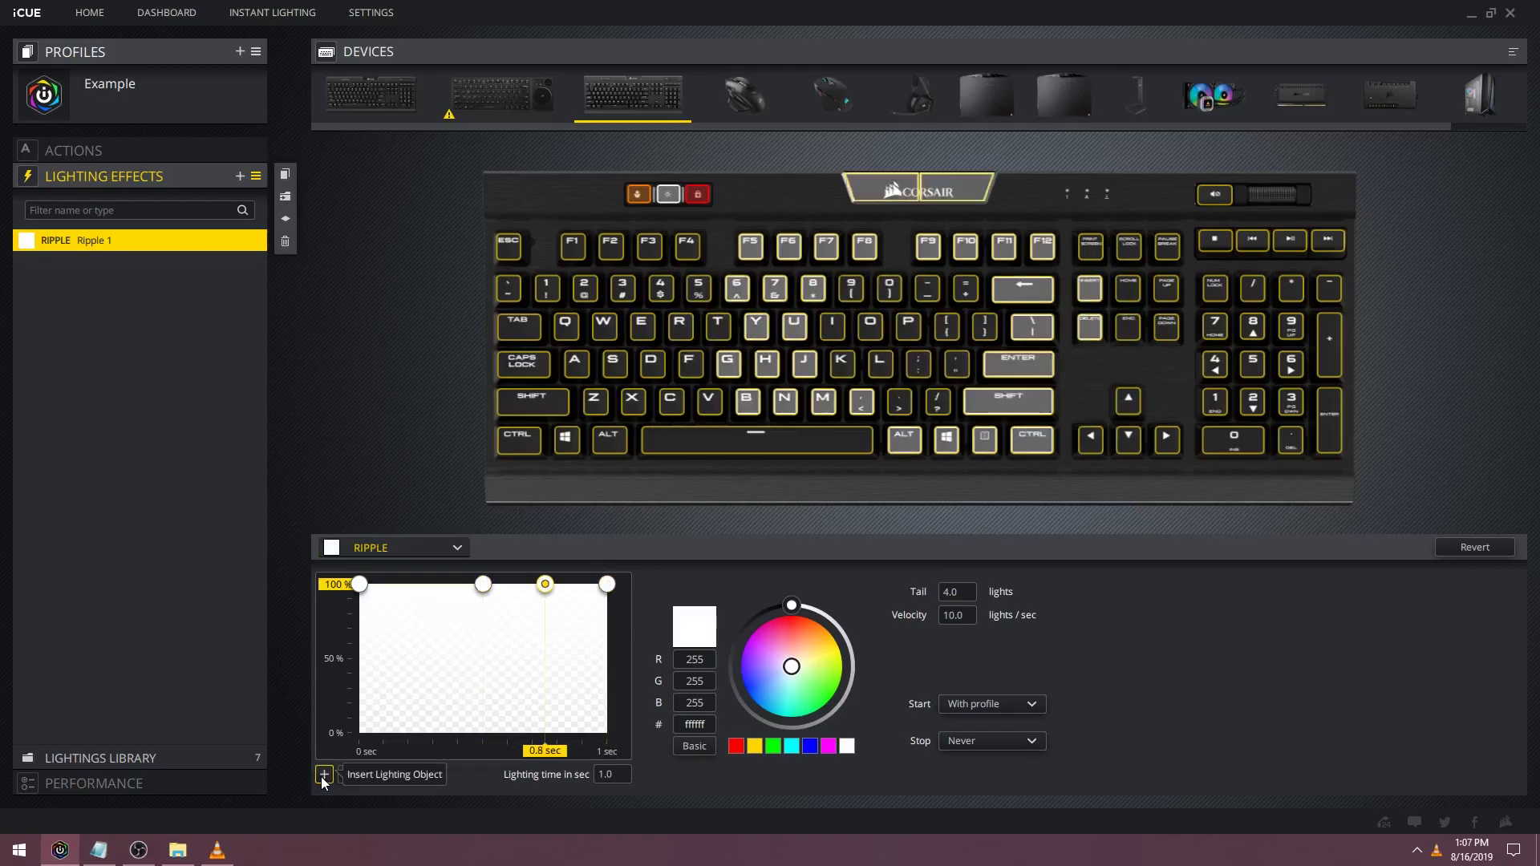
click(483, 584)
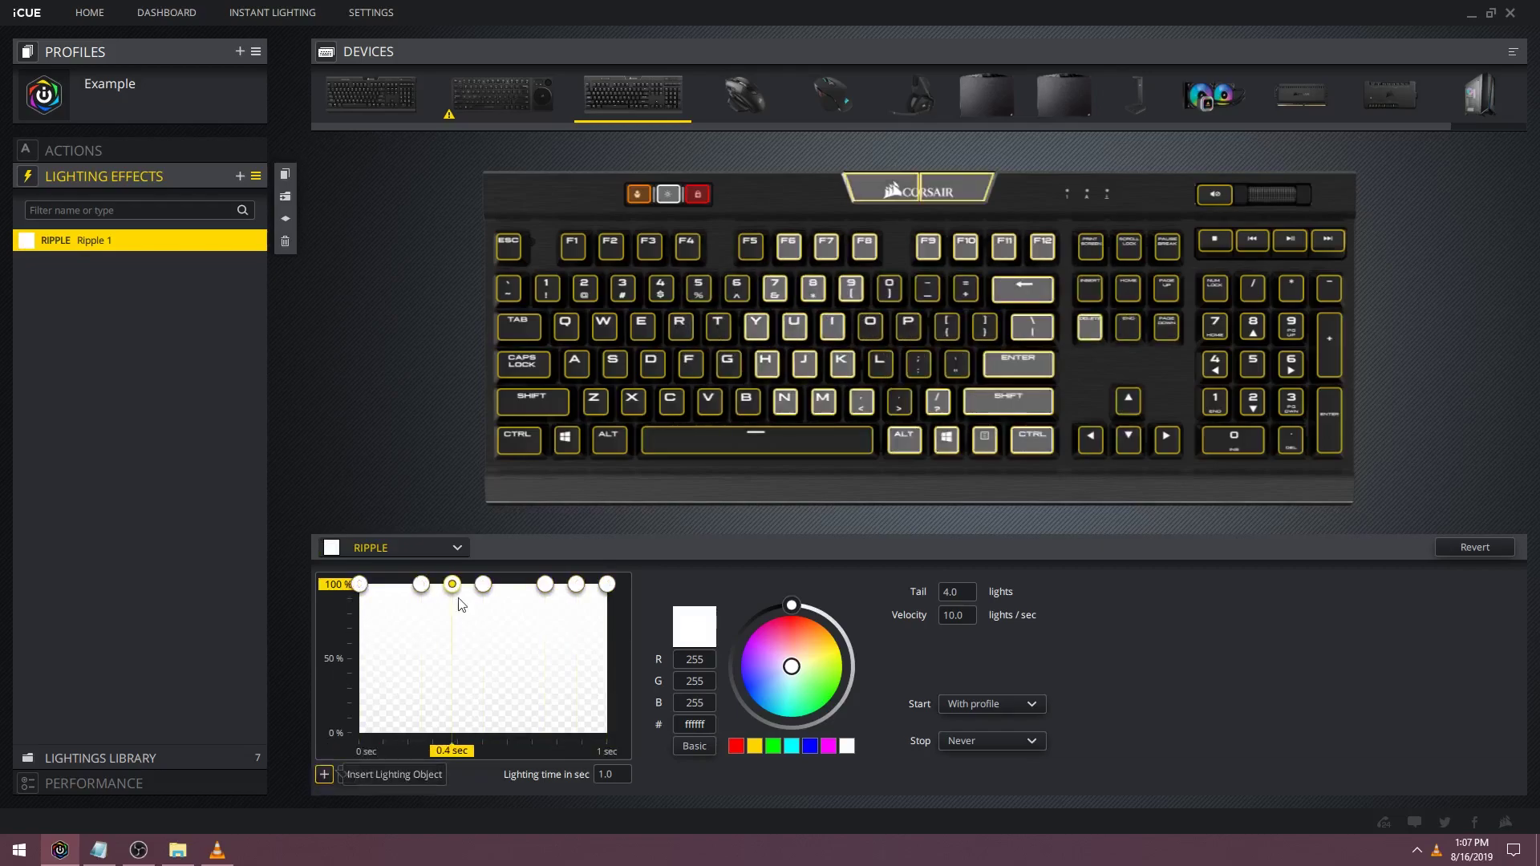
click(324, 775)
click(324, 774)
click(324, 774)
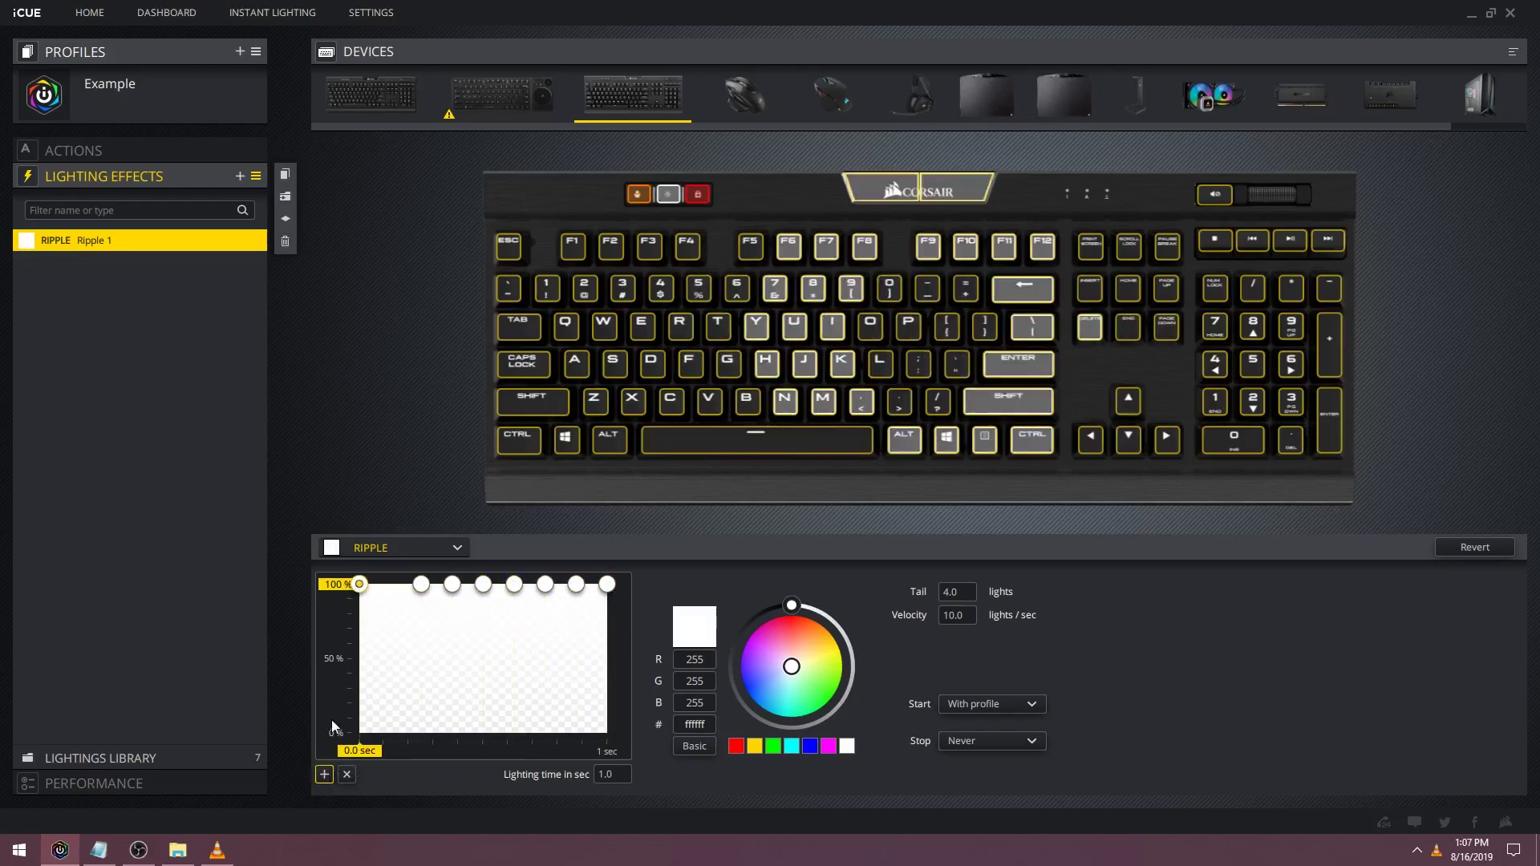
click(324, 775)
Colour the first five points red, magenta, purple, blue and cyan
click(359, 583)
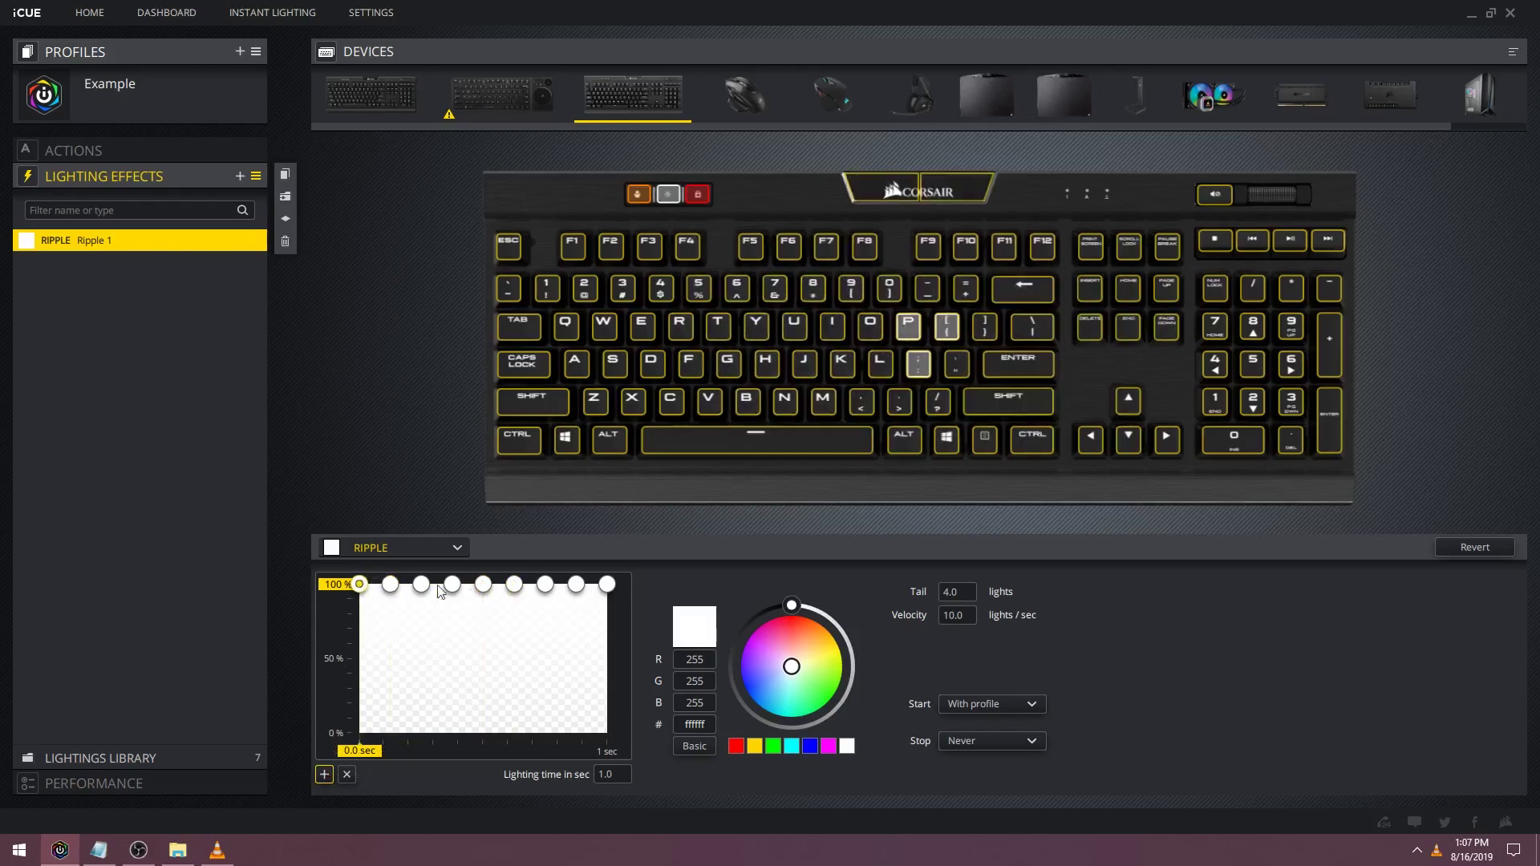
click(735, 747)
click(390, 584)
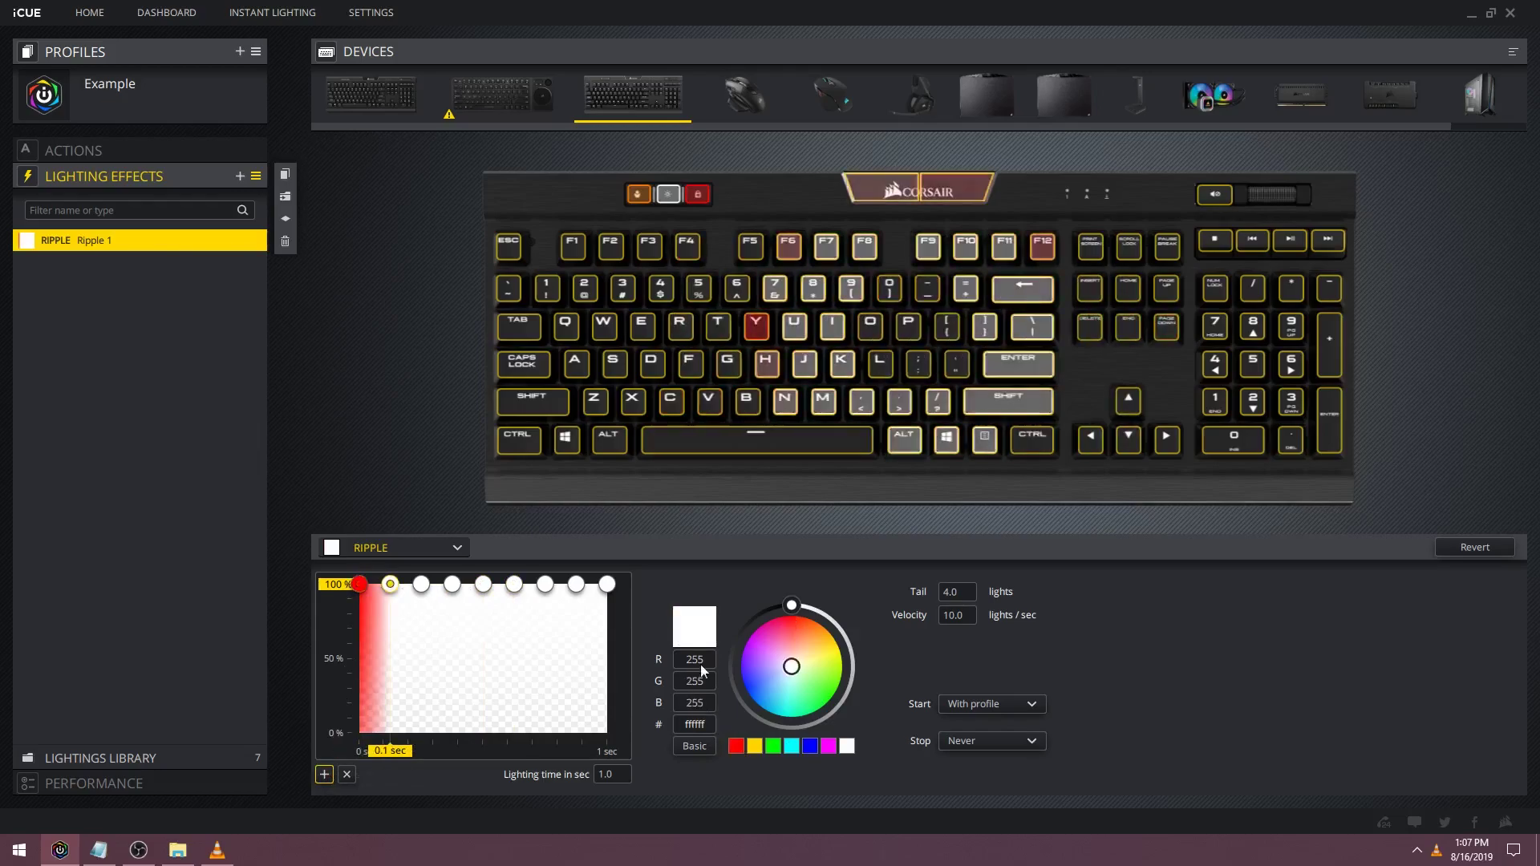
click(829, 746)
click(421, 584)
click(748, 673)
click(452, 584)
click(810, 747)
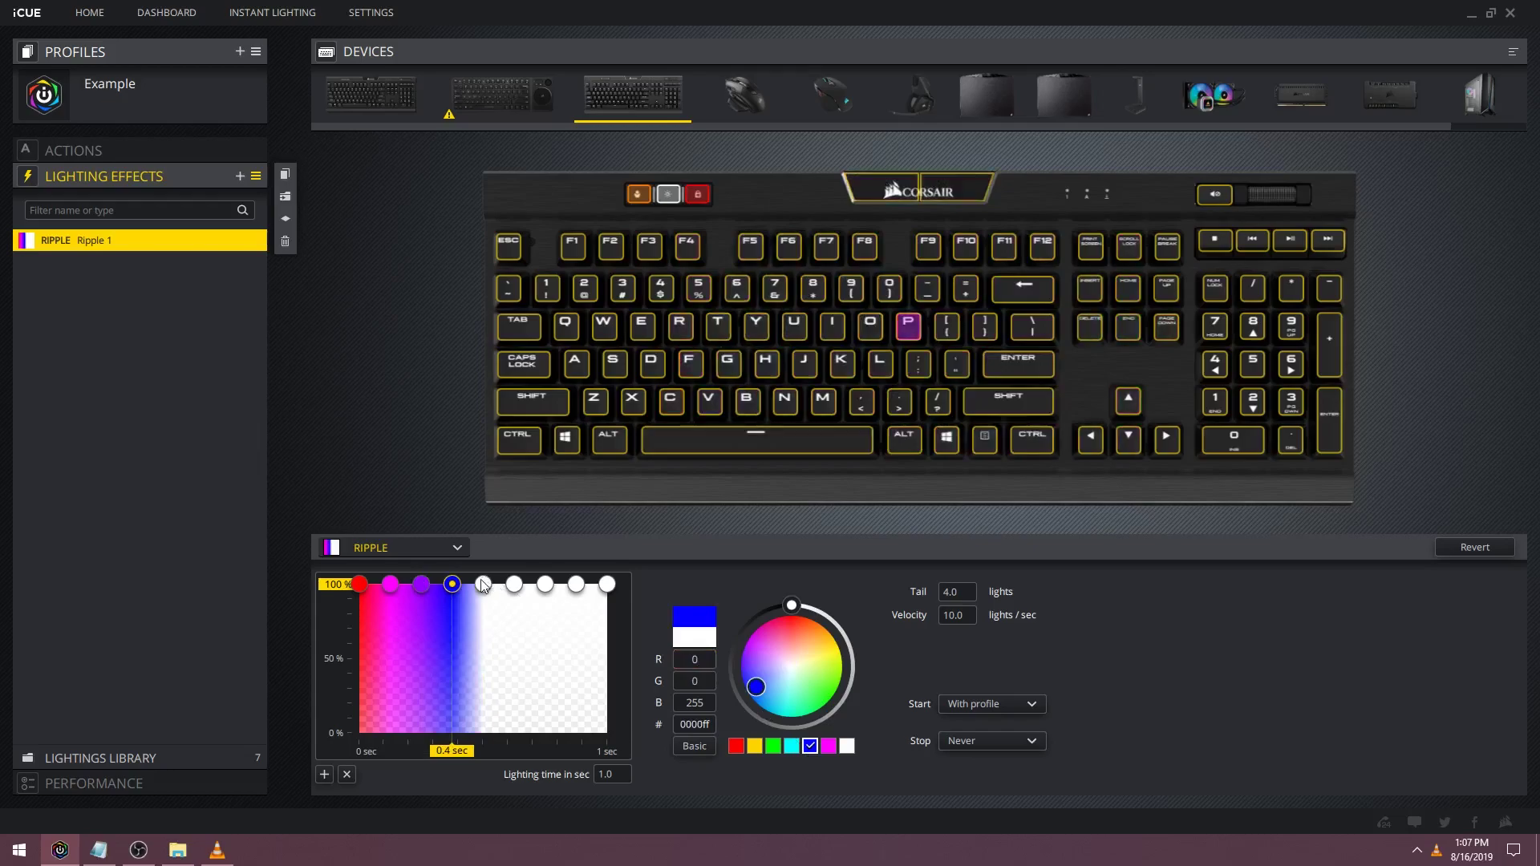
click(482, 584)
click(792, 747)
Colour the remaining points green, yellow, orange and finally red
click(514, 584)
click(773, 746)
click(545, 584)
click(755, 747)
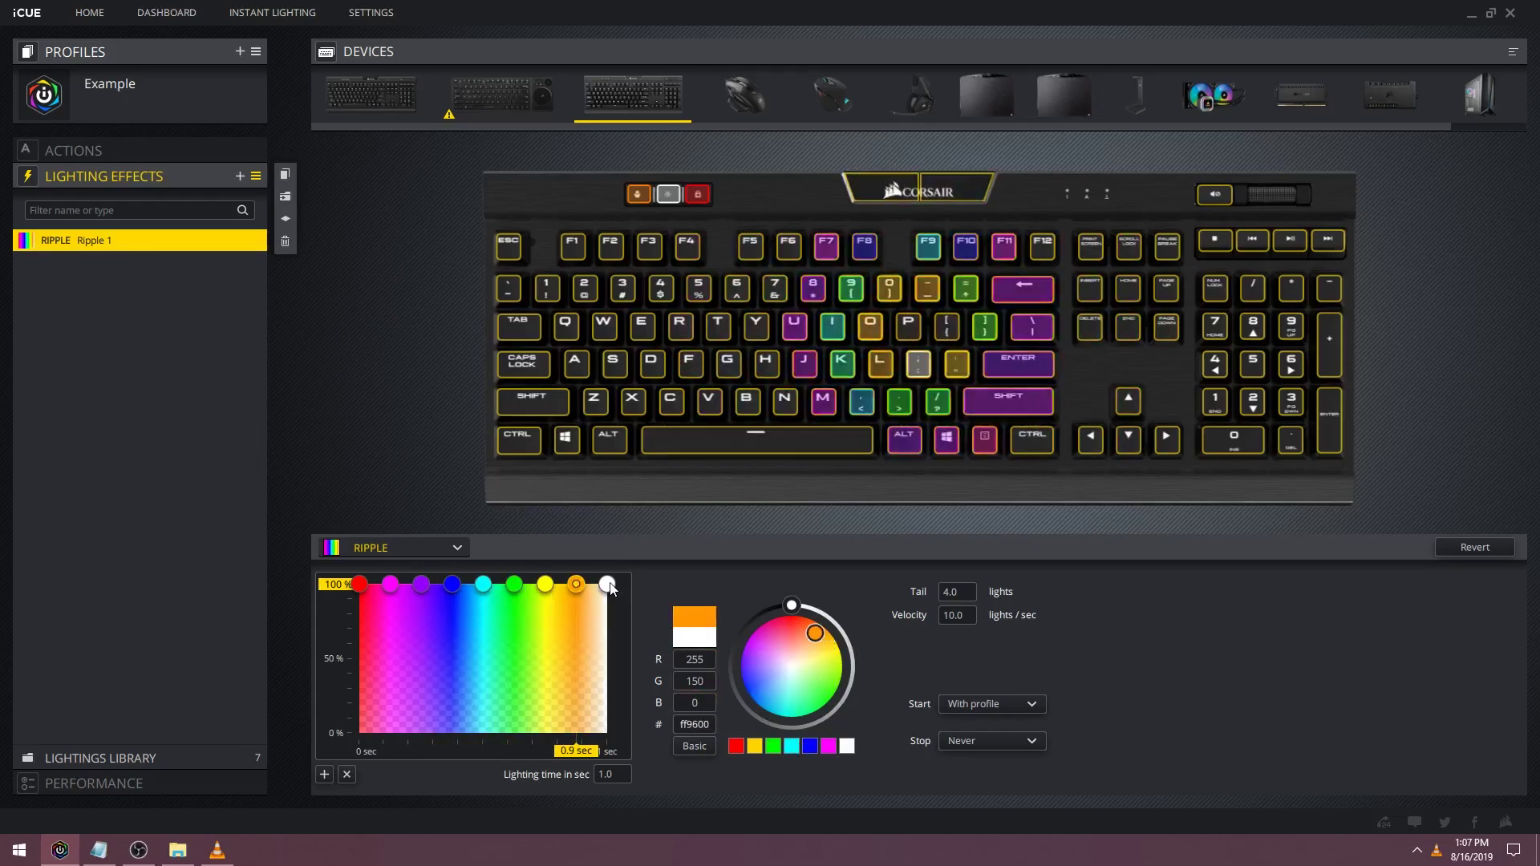
click(575, 584)
click(826, 634)
click(607, 584)
click(734, 747)
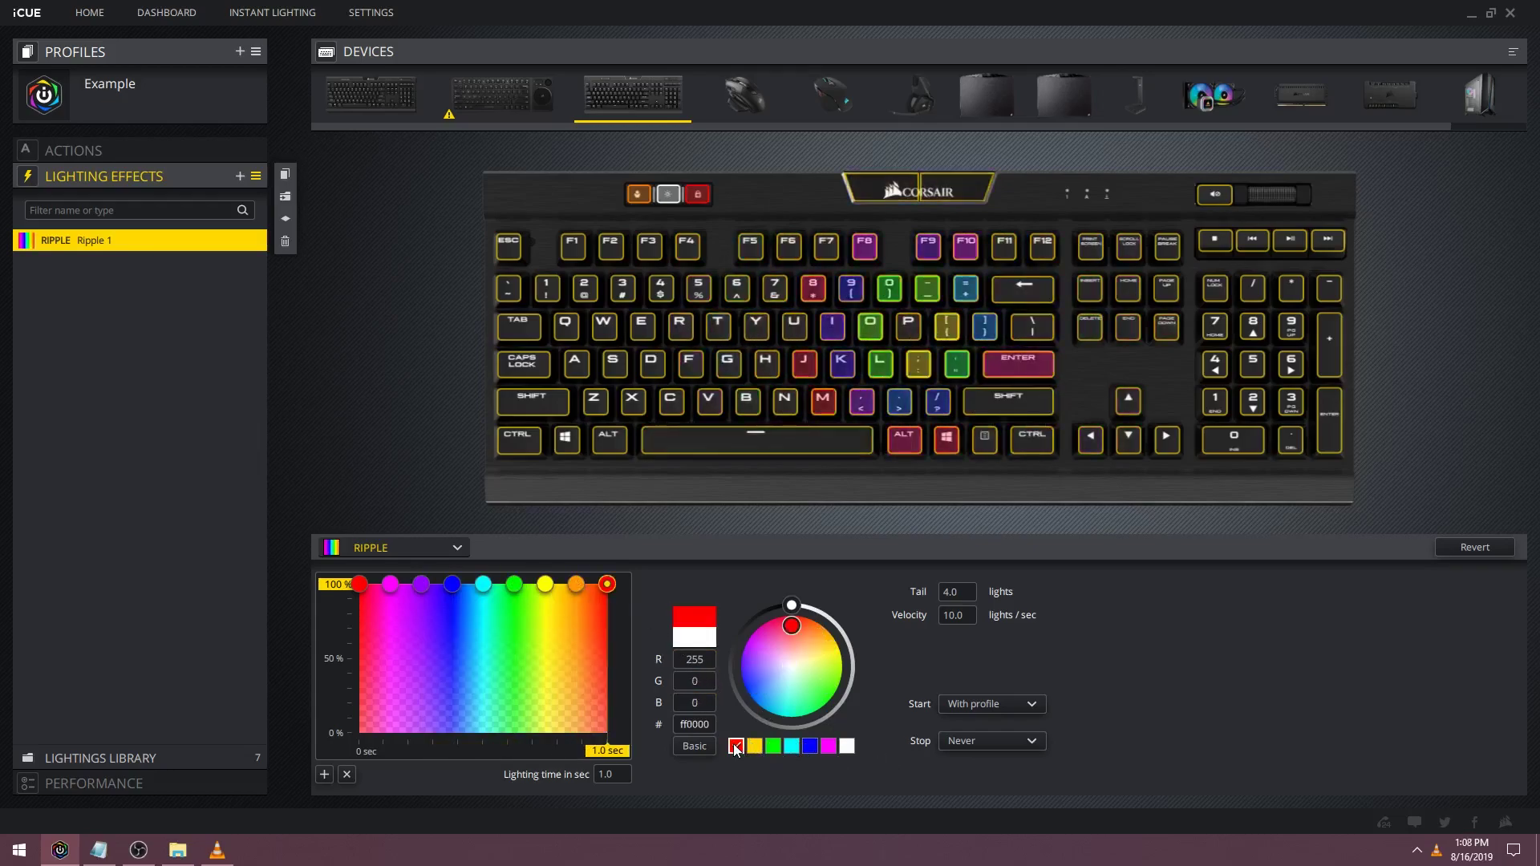
Set the rainbow ripple's lighting time to 10 seconds and its tail to 10 lights
triple_click(626, 772)
text(10)
key(Return)
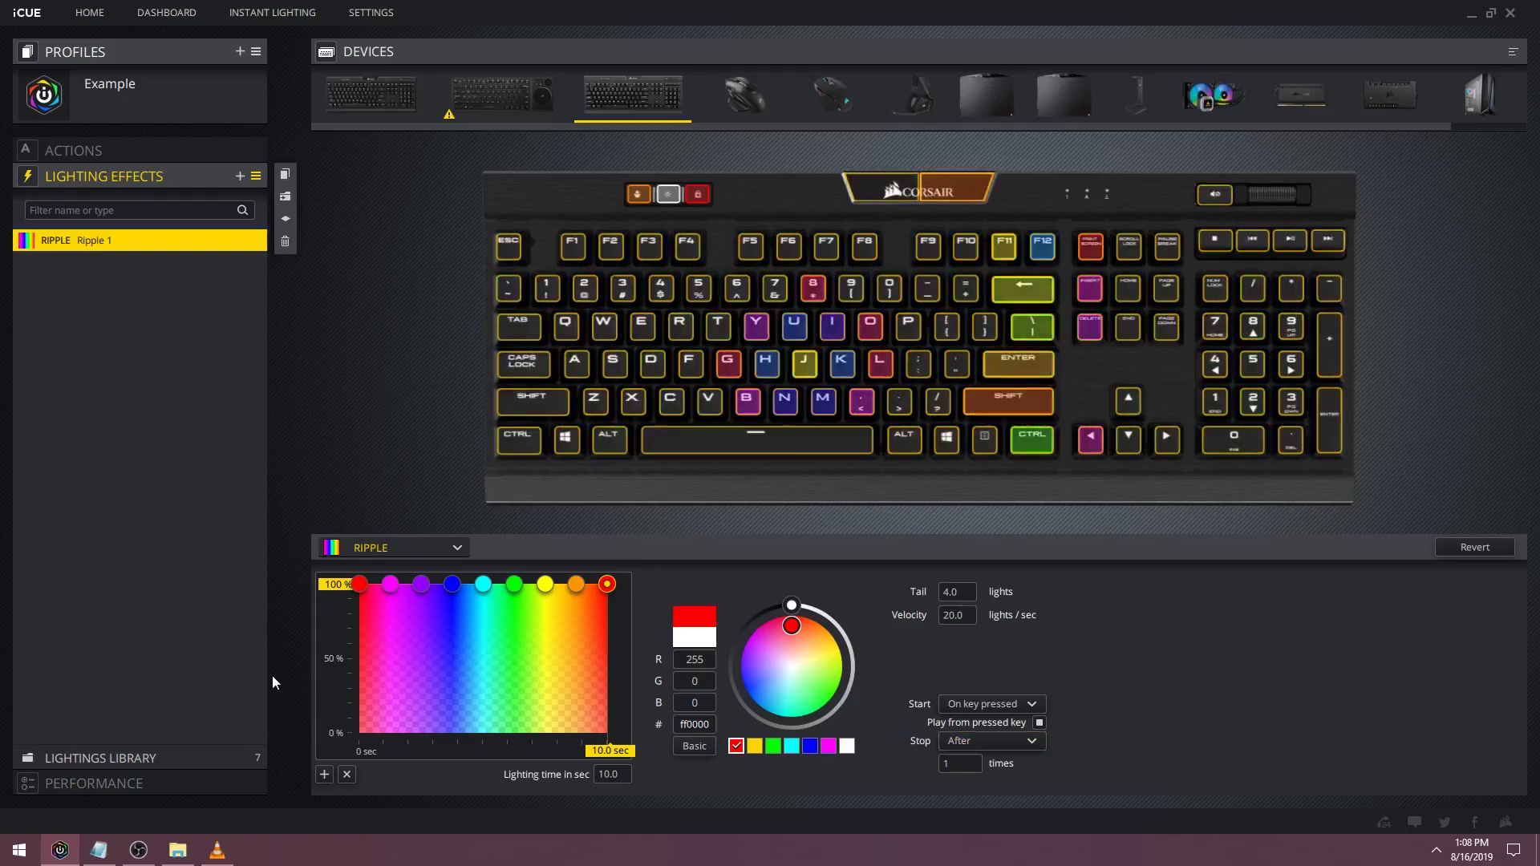
drag(956, 594, 938, 577)
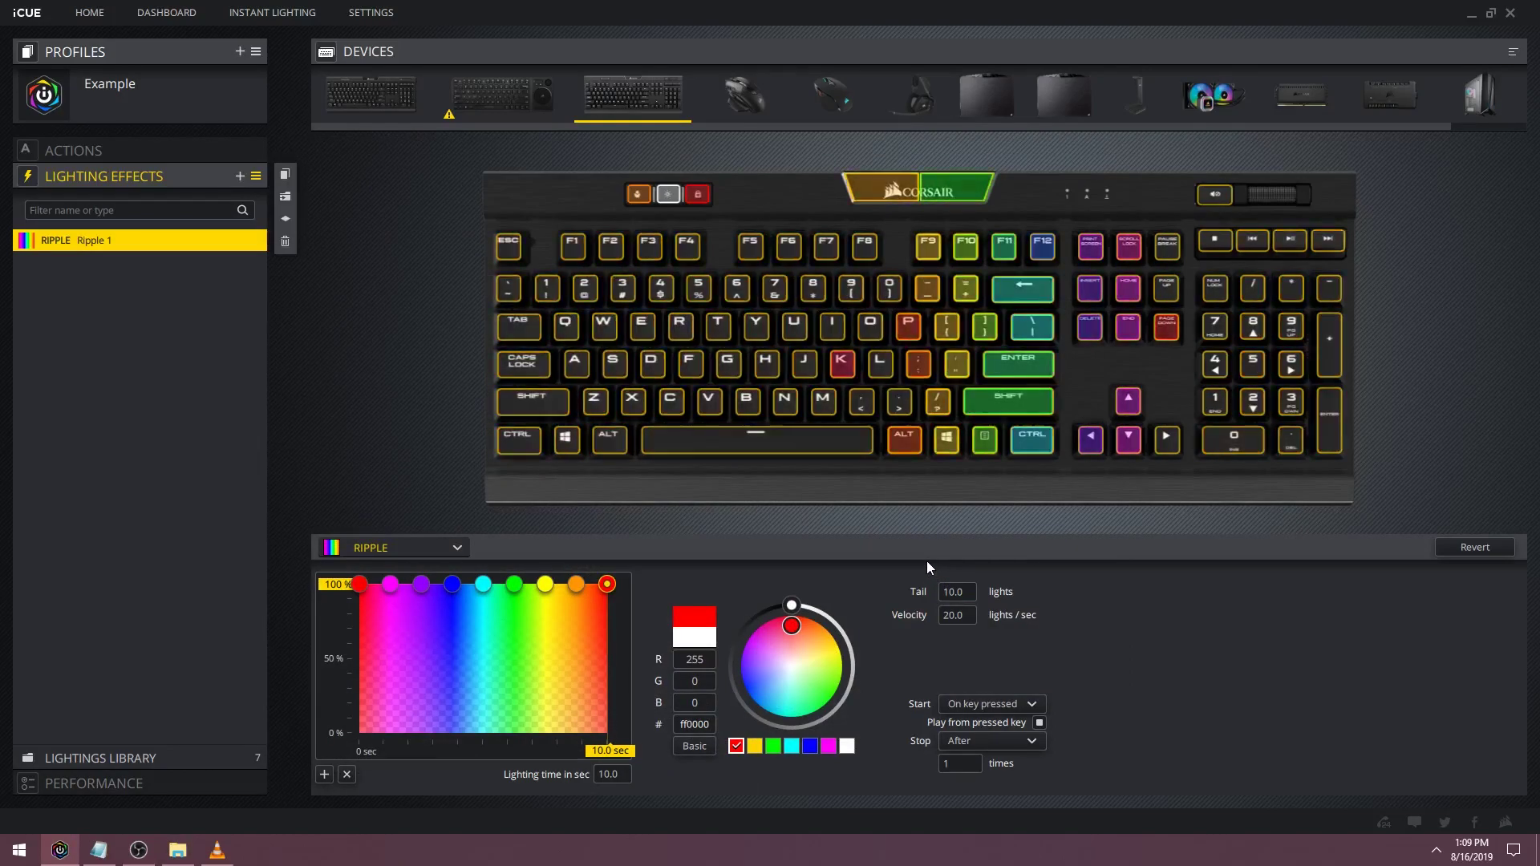
click(152, 175)
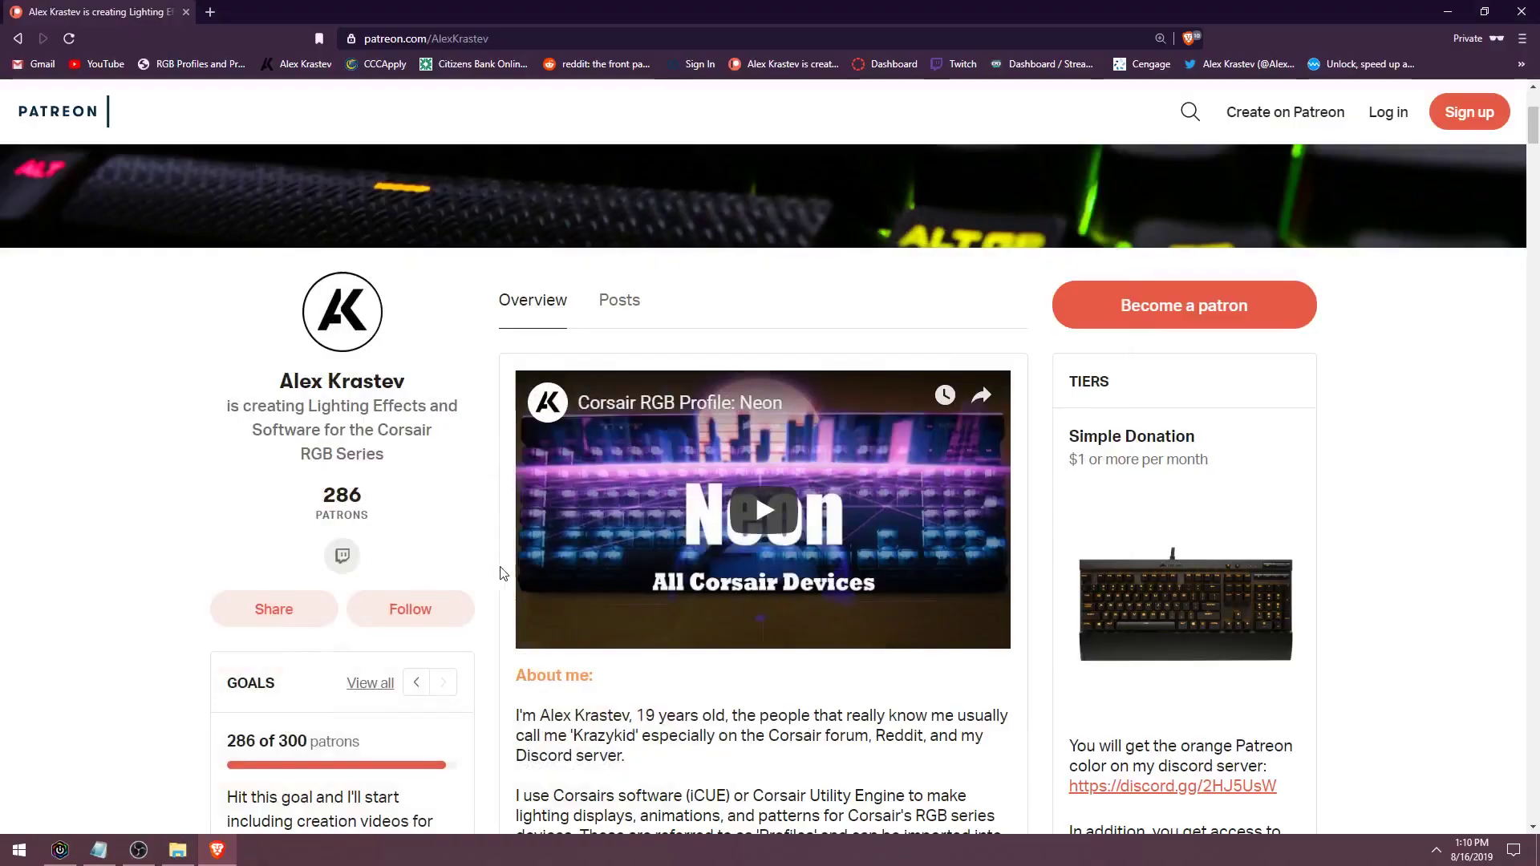
Scroll the Patreon page down to the About me section
scroll(504, 569, down, 2)
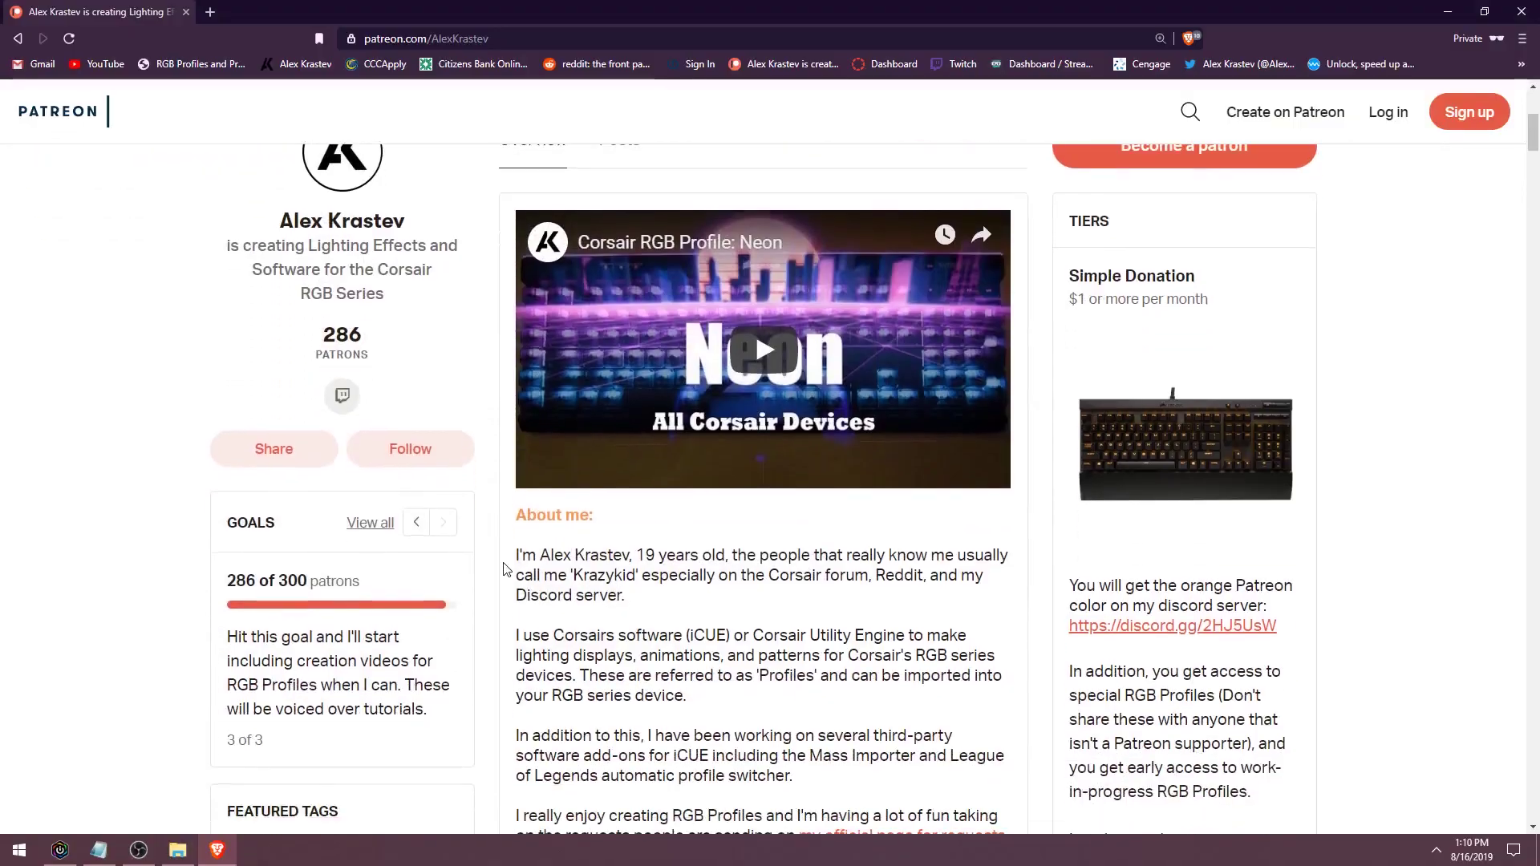
scroll(504, 570, down, 2)
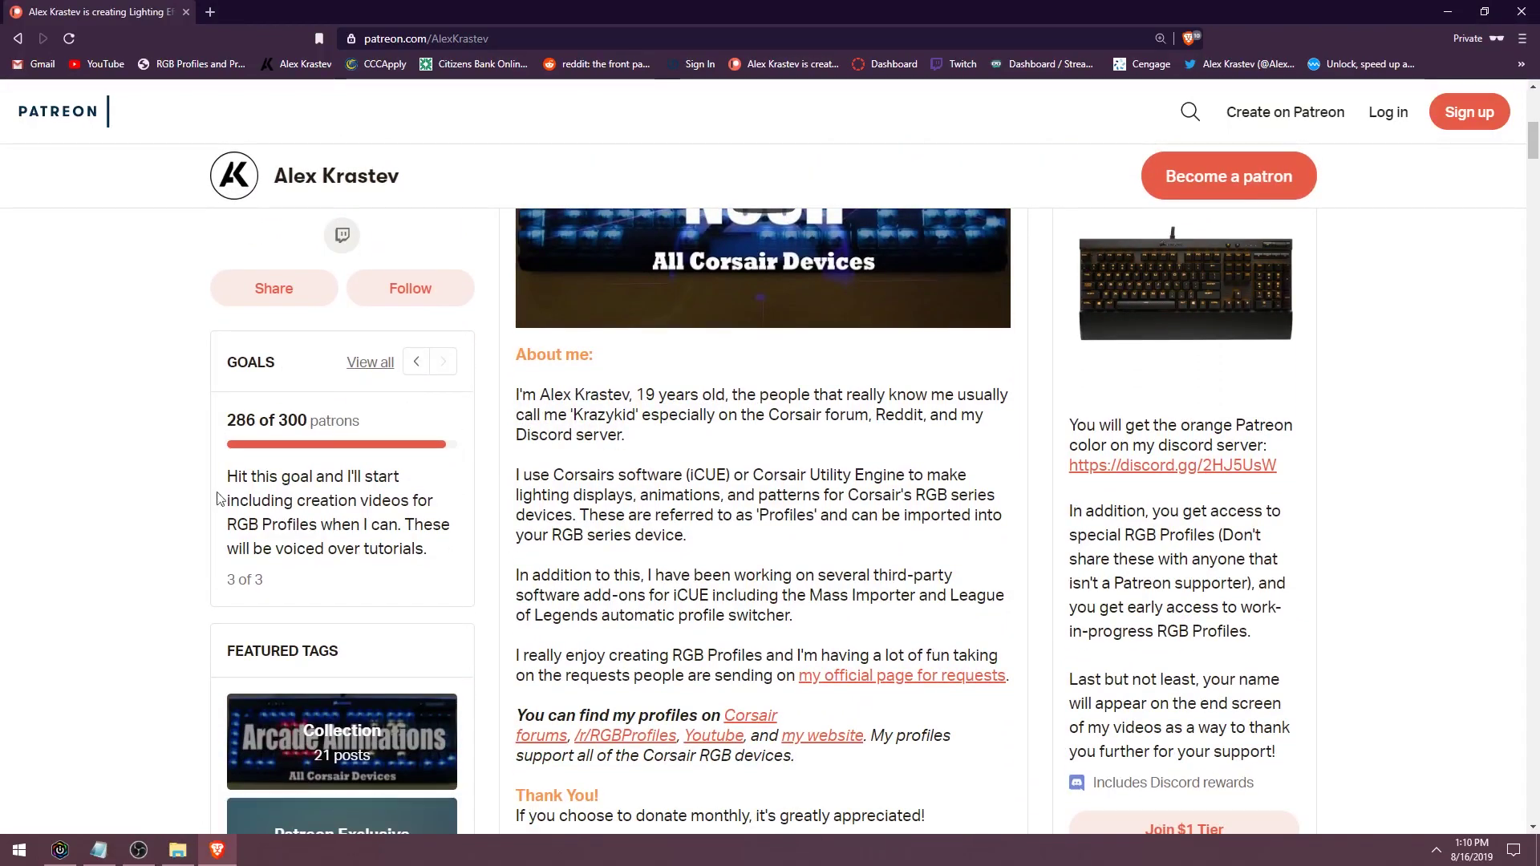